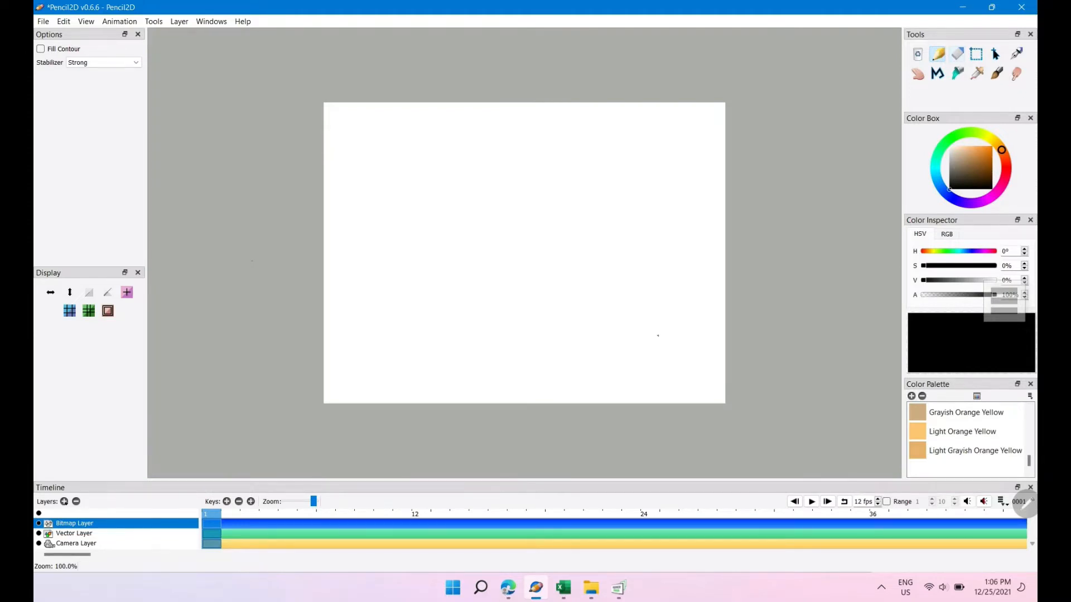
Step: Switch to the browser to view the Pencil2D website's home page, and return to the Pencil2D program
right_click(507, 588)
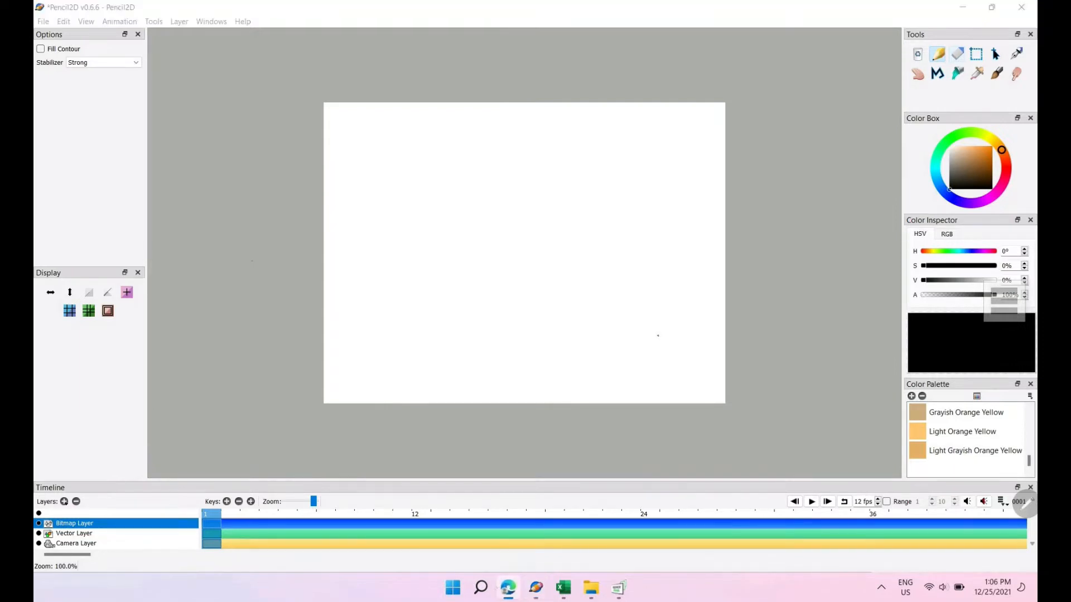
click(508, 587)
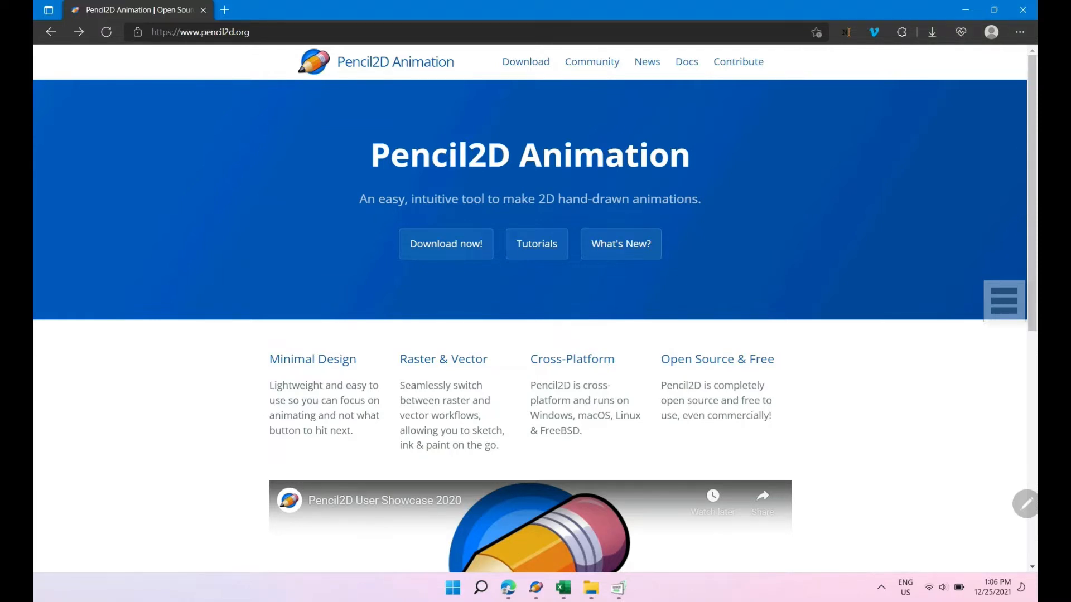
key(alt+Tab)
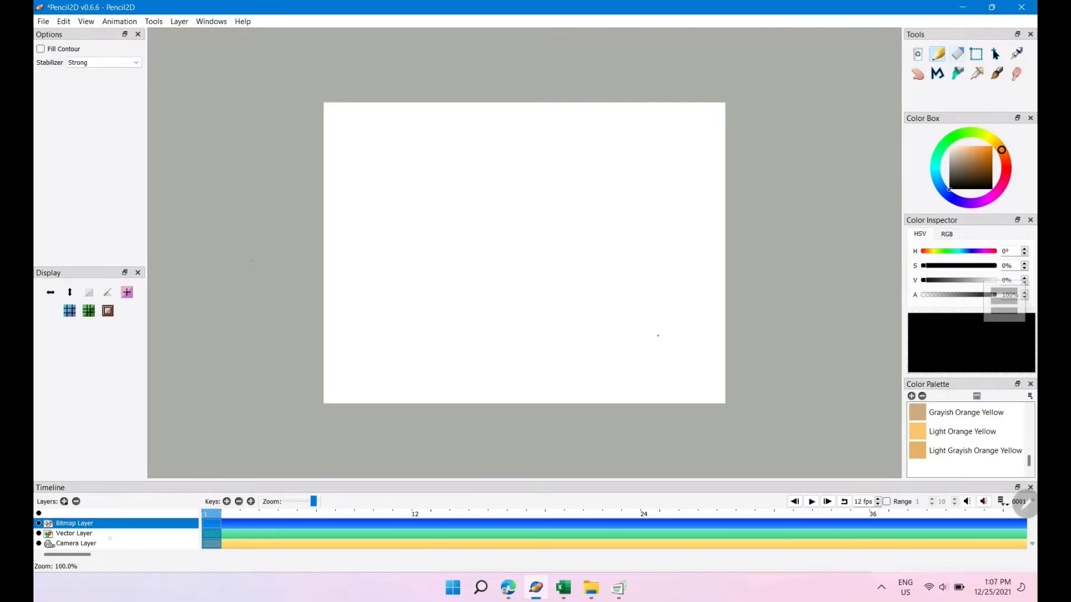
Step: Draw a black circle with the Brush tool on the vector layer and inspect its outline up close
click(110, 538)
click(110, 525)
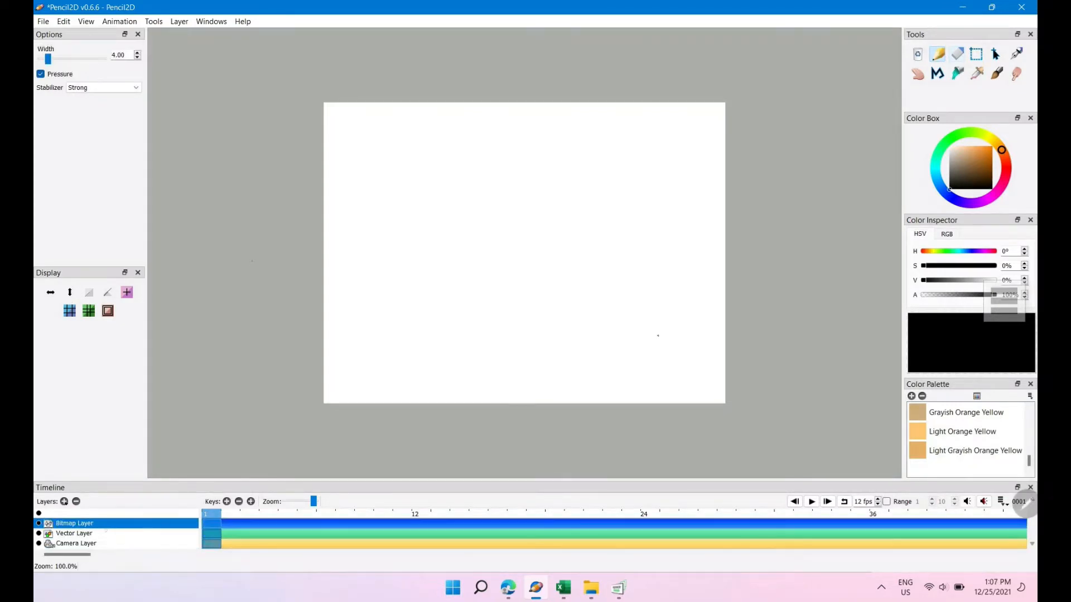
click(104, 534)
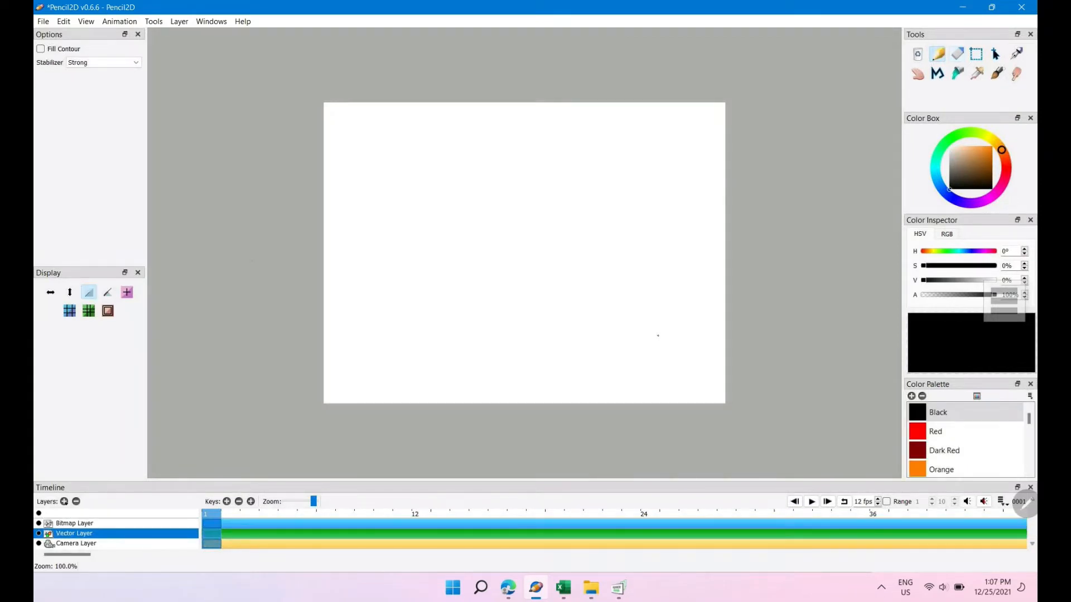
key(b)
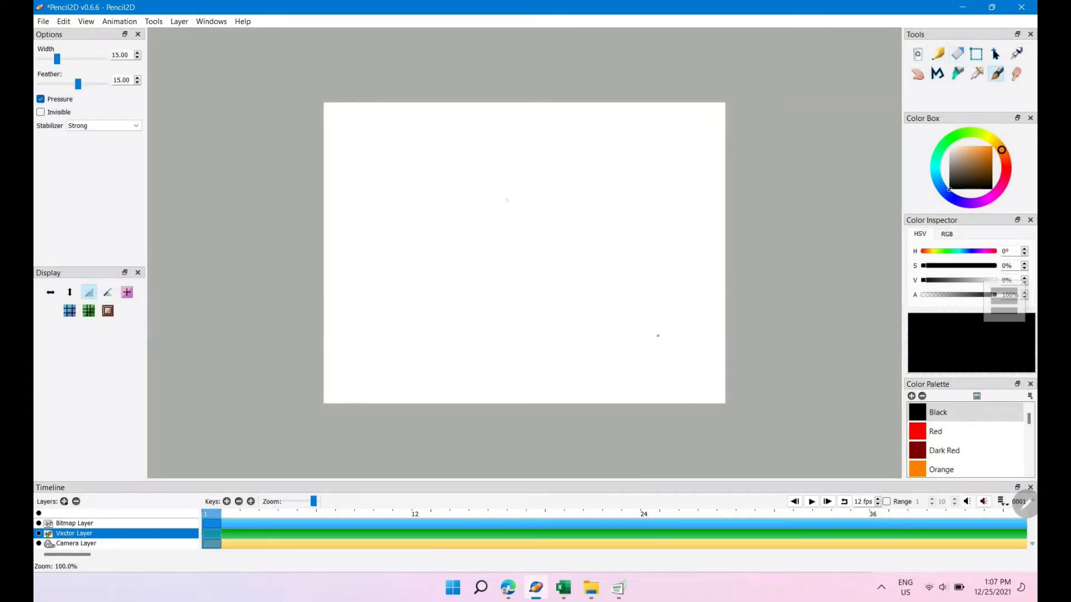
mouse_move(511, 188)
mouse_down()
mouse_move(490, 196)
mouse_move(491, 232)
mouse_move(520, 233)
mouse_move(504, 188)
mouse_up()
scroll(504, 189, up, 10)
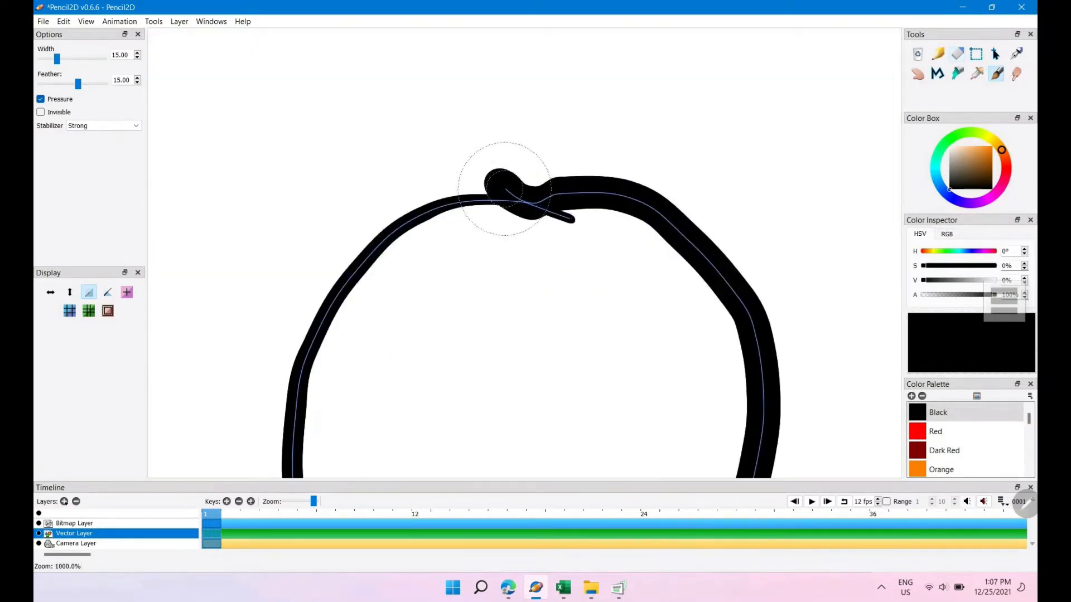
scroll(504, 189, up, 5)
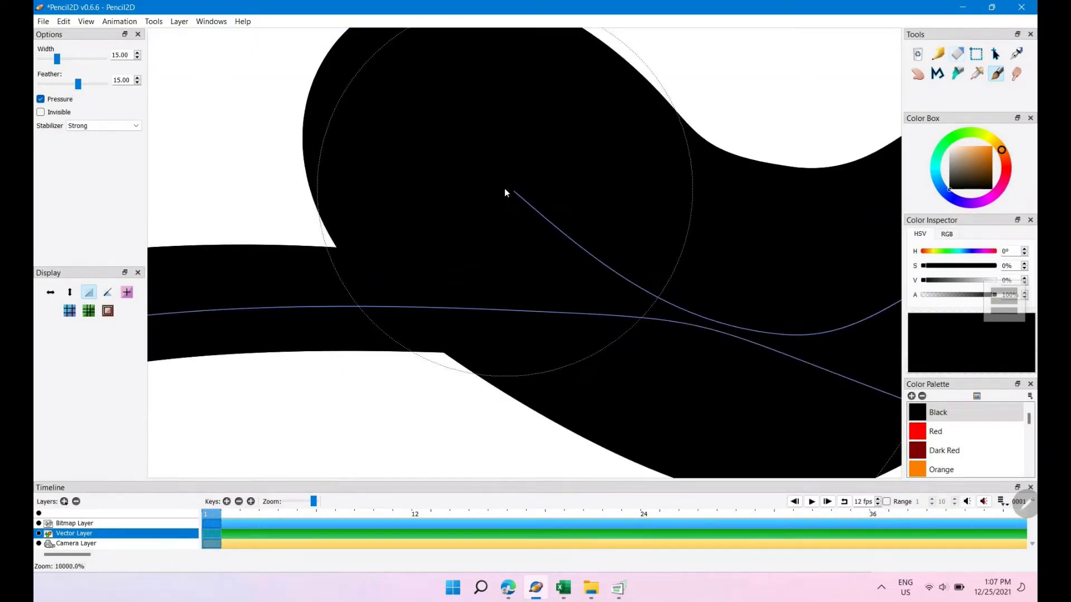
scroll(505, 188, down, 10)
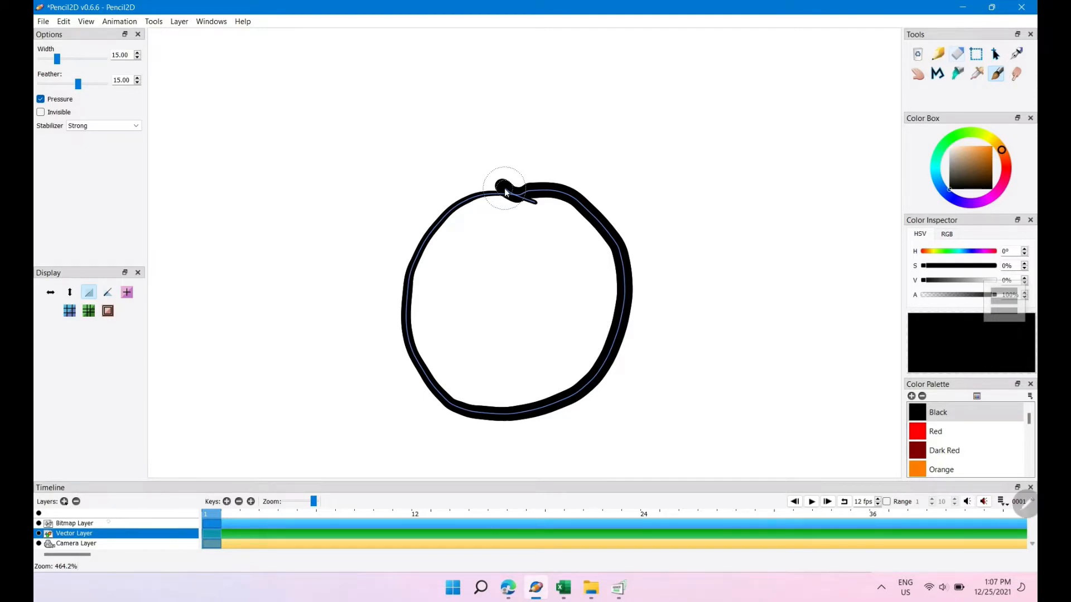
Step: Brush a smaller circle beside the first one on the bitmap layer for comparison, and undo it
key(Up)
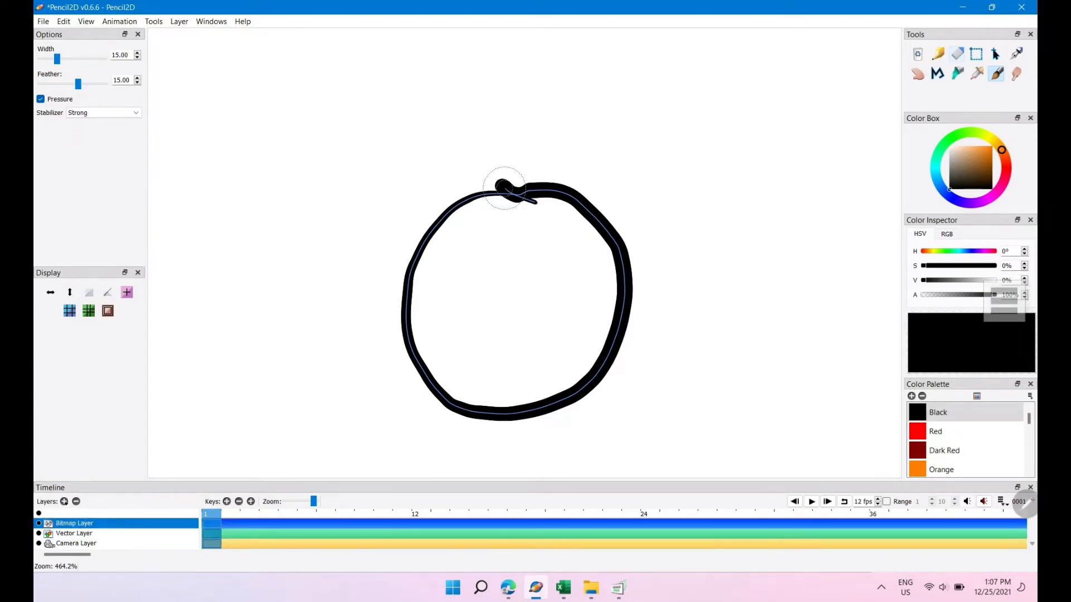
mouse_move(719, 124)
mouse_down()
mouse_move(648, 215)
mouse_move(753, 218)
mouse_move(748, 131)
mouse_move(699, 127)
mouse_up()
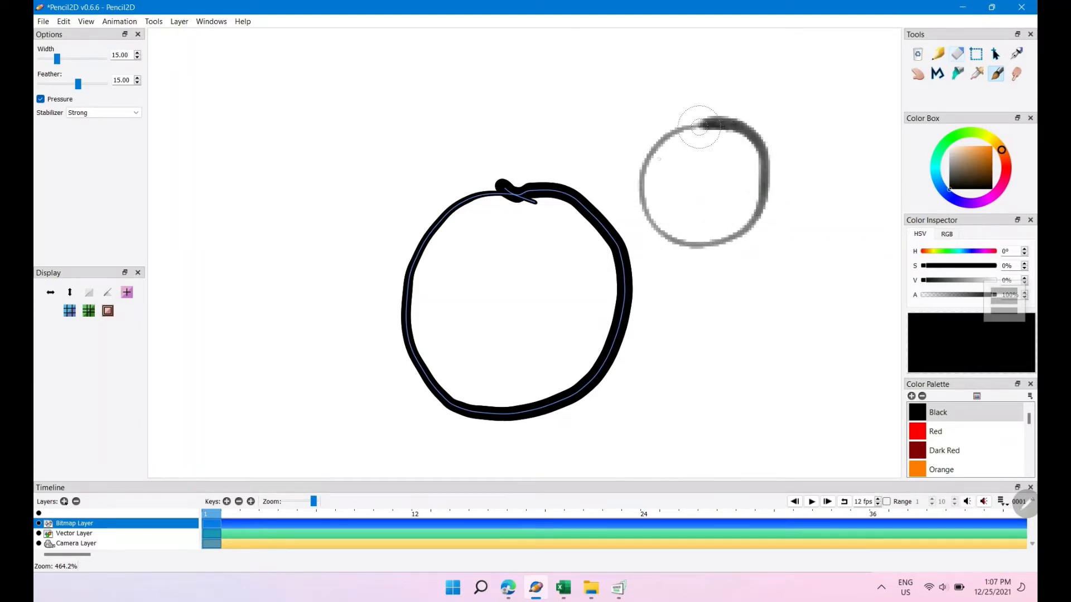
scroll(699, 127, down, 2)
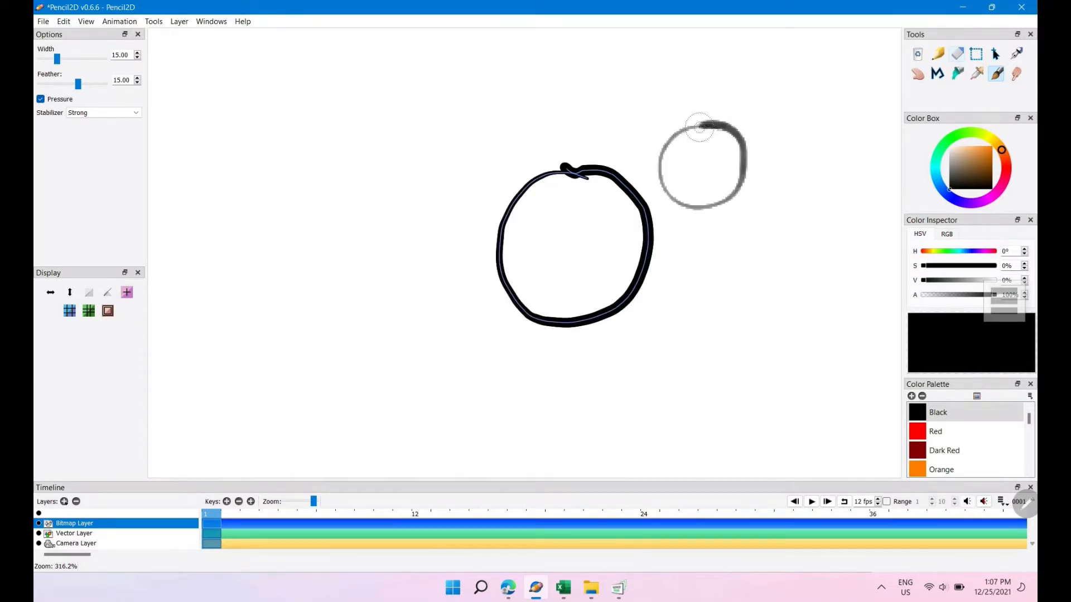
scroll(699, 126, down, 8)
scroll(699, 127, up, 4)
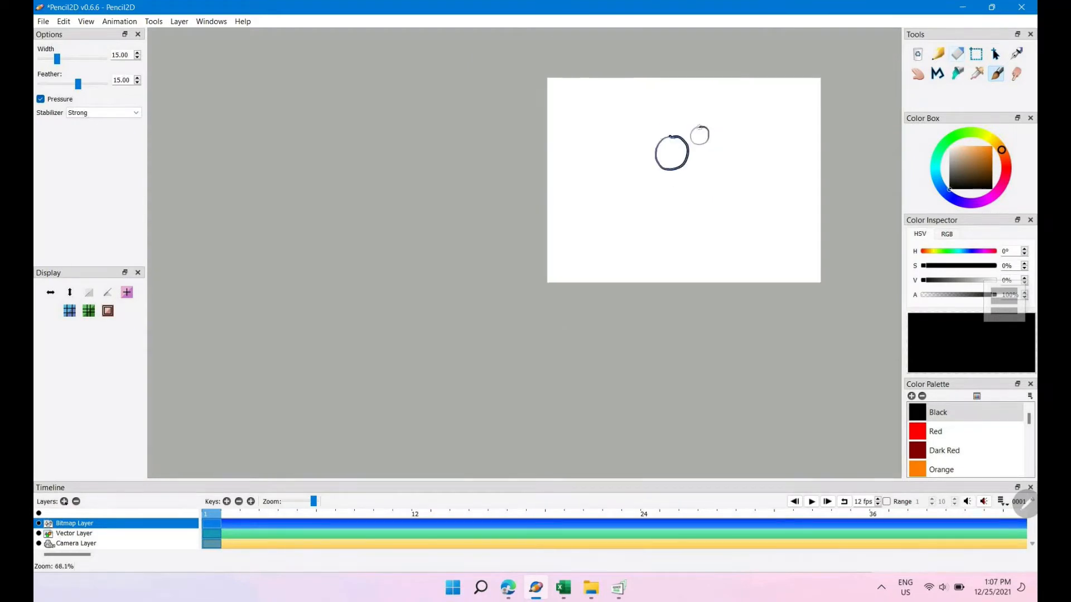
key(ctrl+z)
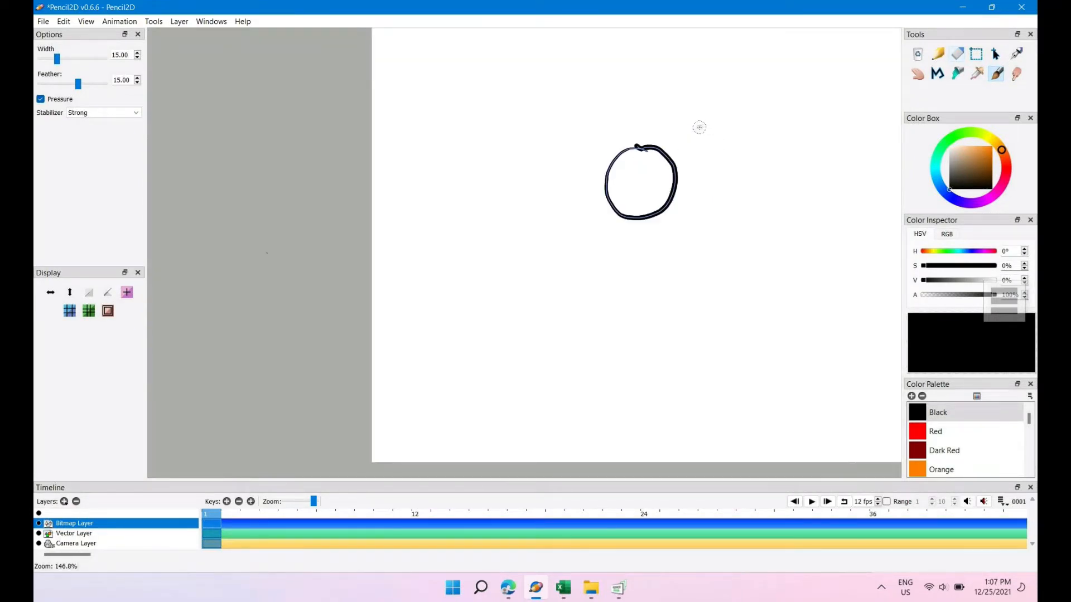
Step: Erase several portions of the circle's outline on the vector layer with the Eraser tool
key(Down)
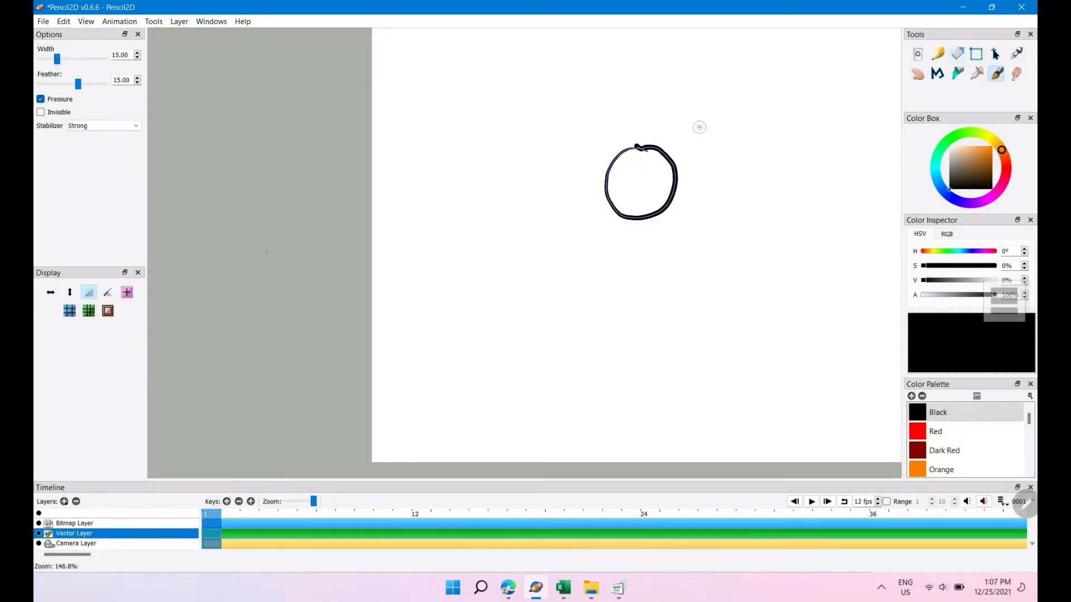
key(e)
mouse_move(699, 127)
mouse_down()
mouse_move(690, 162)
mouse_move(662, 174)
mouse_move(684, 170)
mouse_up()
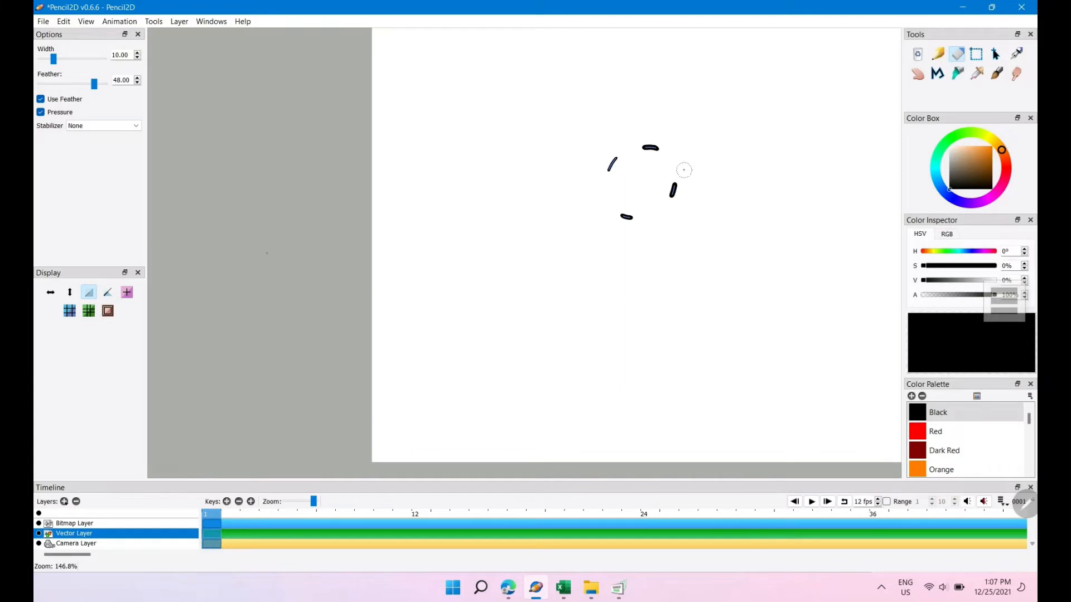
Step: Brush a wavy test stroke with the Strong stabilizer on the vector layer, and undo the drawing back to a blank canvas
key(b)
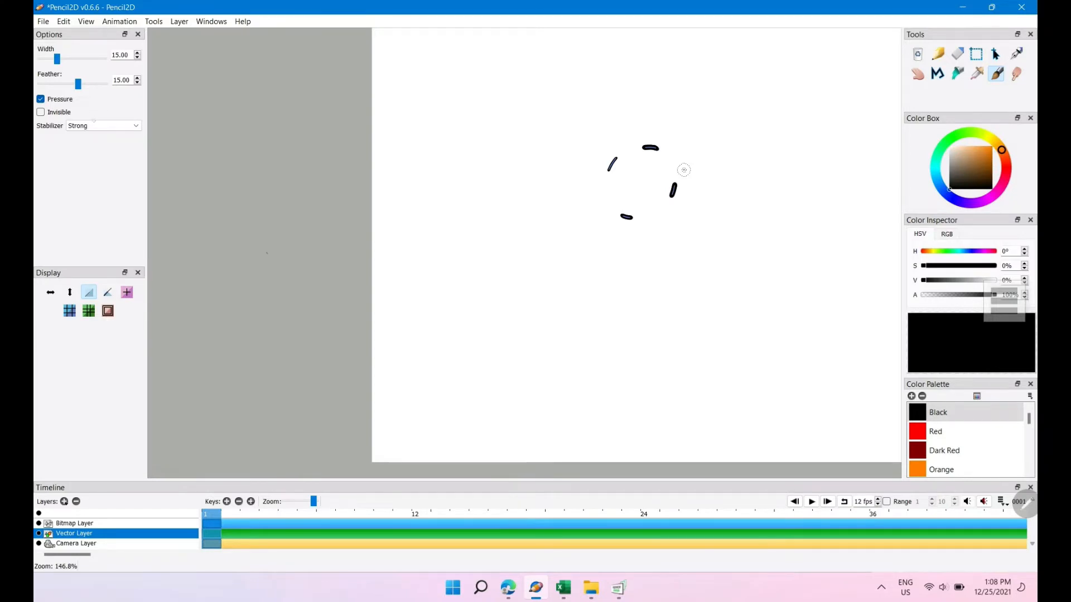
click(99, 126)
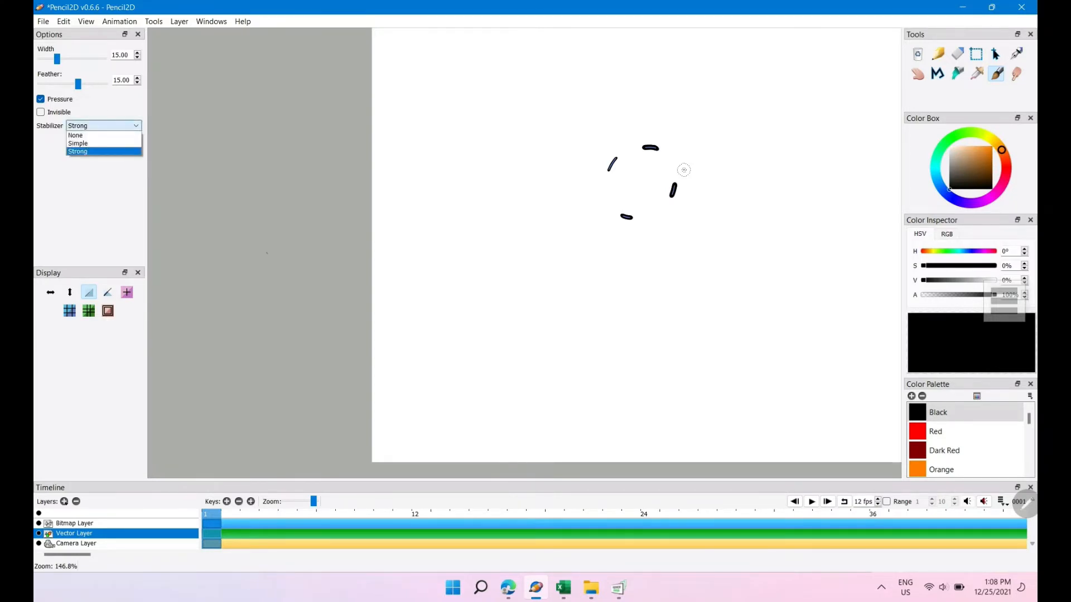
click(181, 118)
mouse_move(462, 266)
mouse_down()
mouse_move(475, 310)
mouse_move(576, 290)
mouse_move(625, 386)
mouse_up()
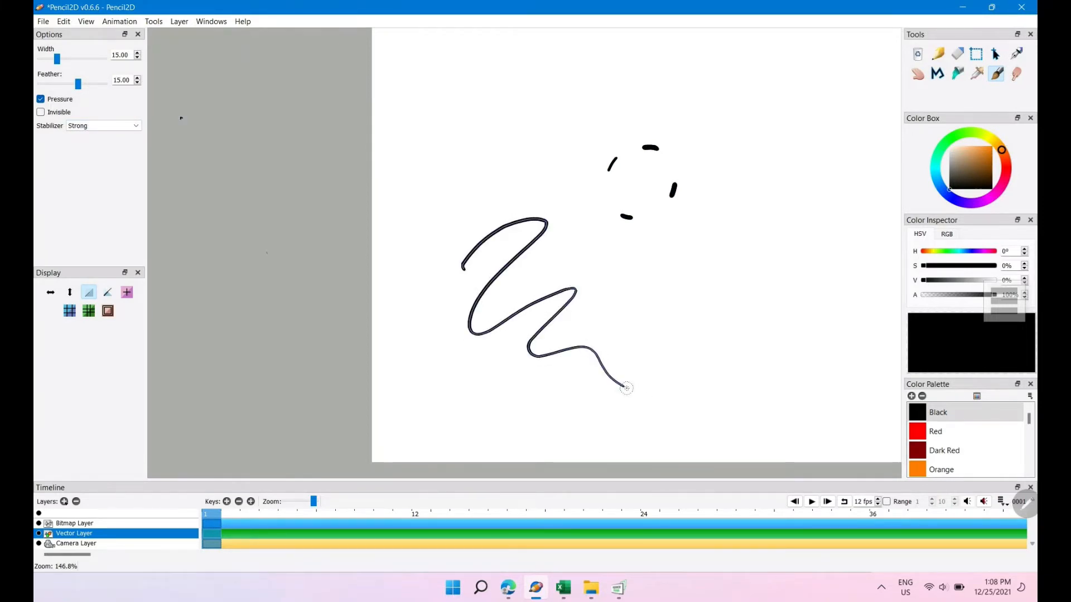
key(ctrl+z)
key(ctrl+z)
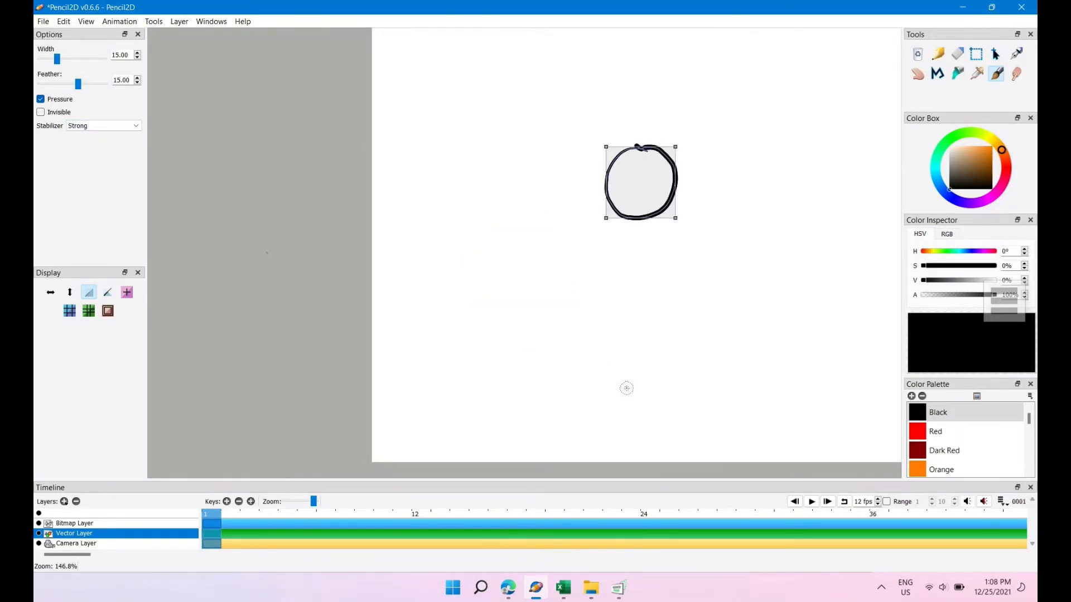
key(ctrl+z)
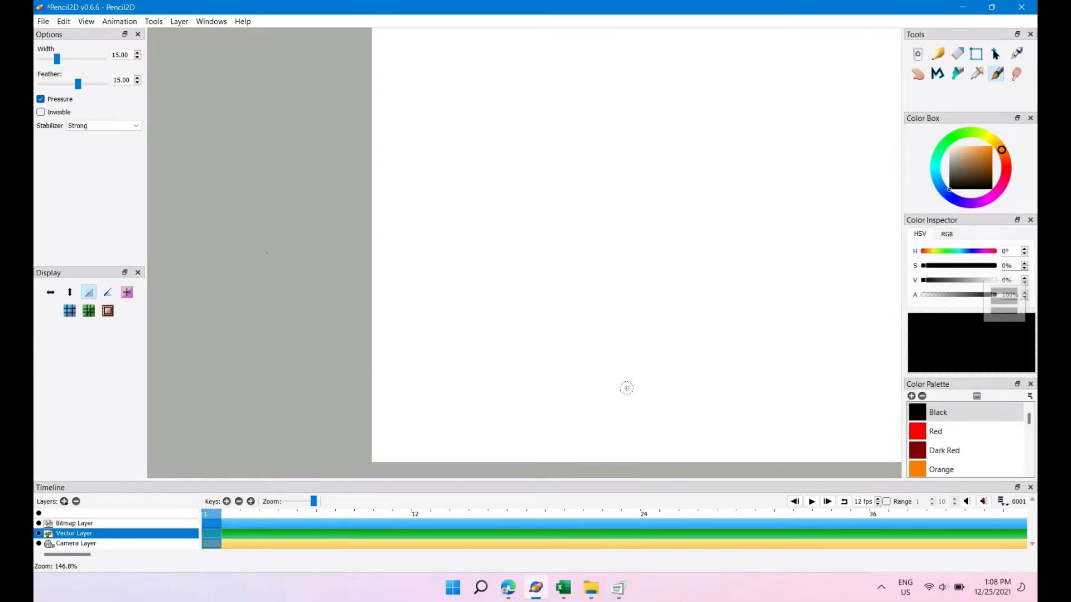
Step: Brush a black circle in the upper middle of the canvas on frame 1 of the vector layer
scroll(627, 388, down, 8)
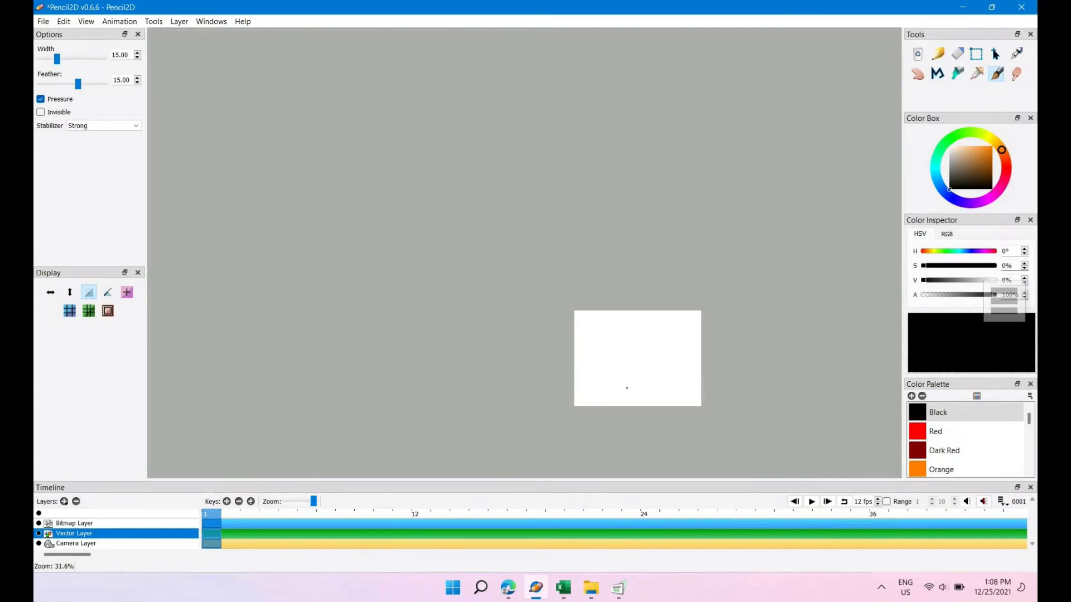
scroll(626, 389, up, 6)
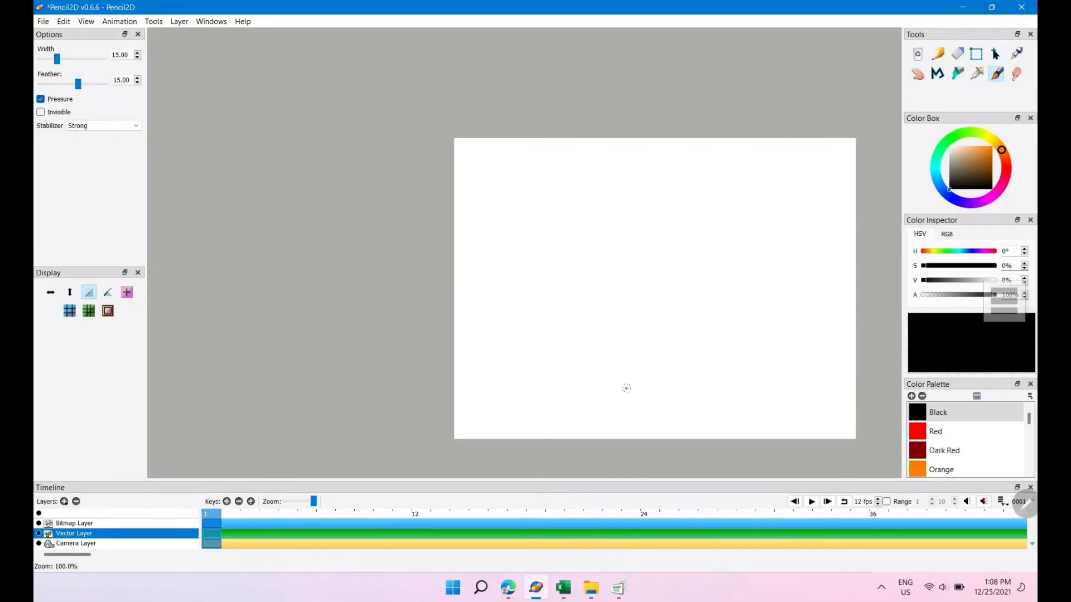
key(period)
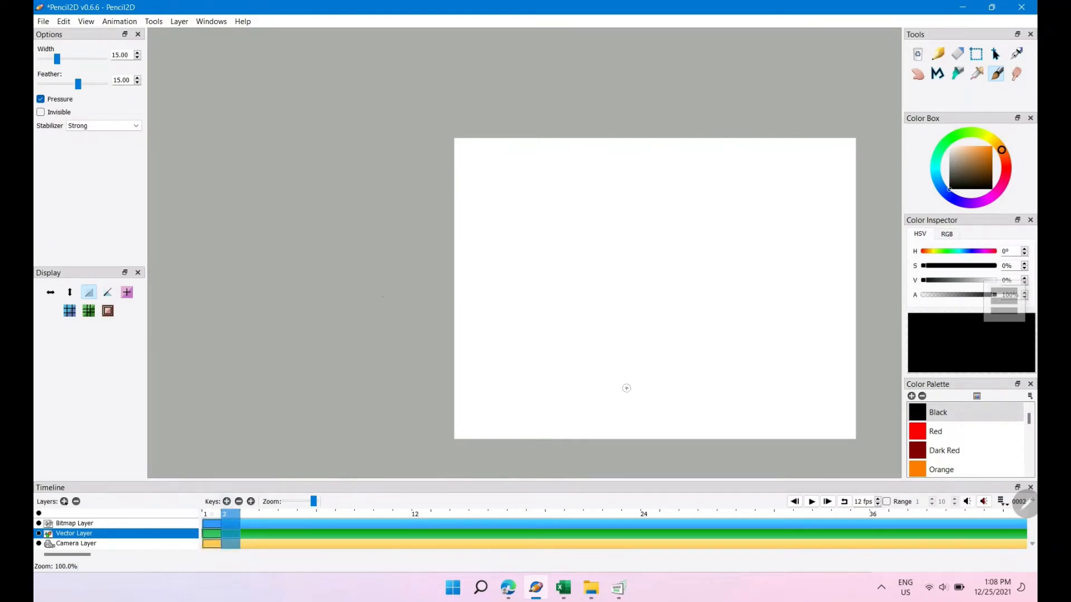
key(comma)
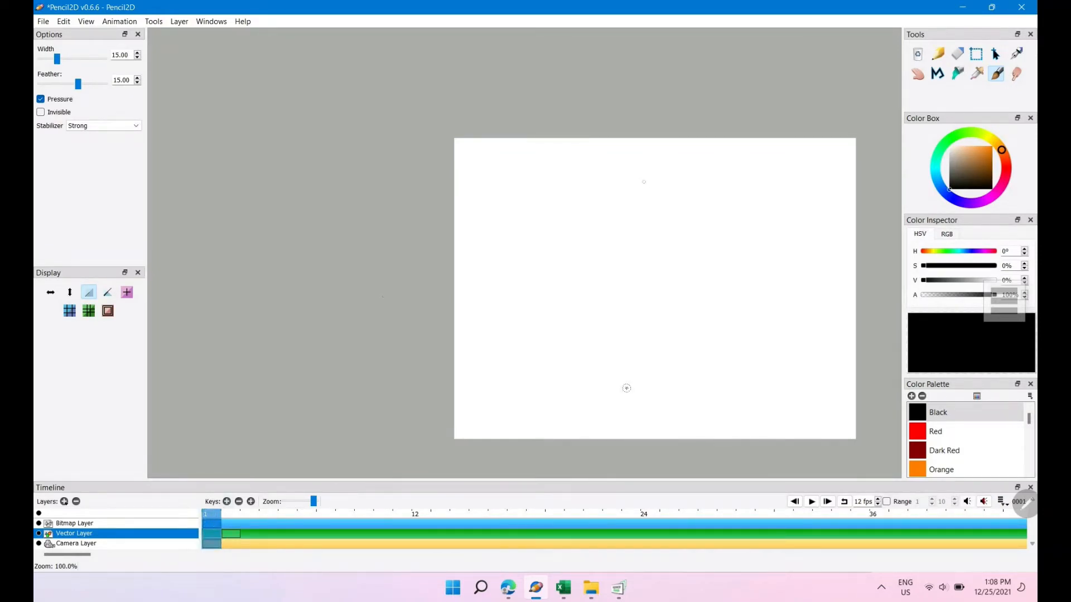
drag(650, 187, 648, 188)
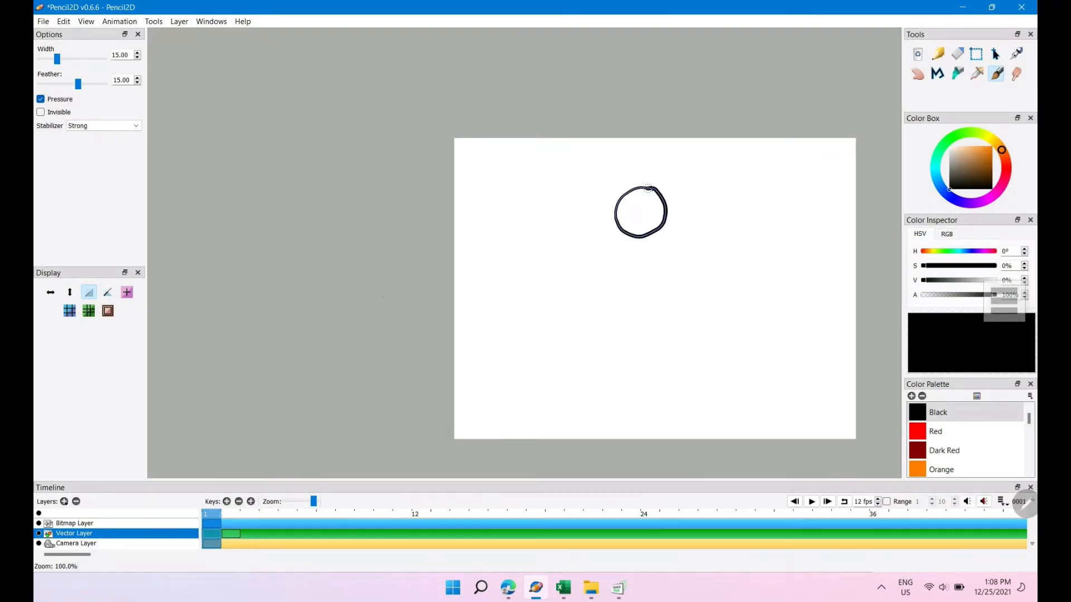
Step: Go to frame 2 and turn on the onion skin for the previous frame
key(period)
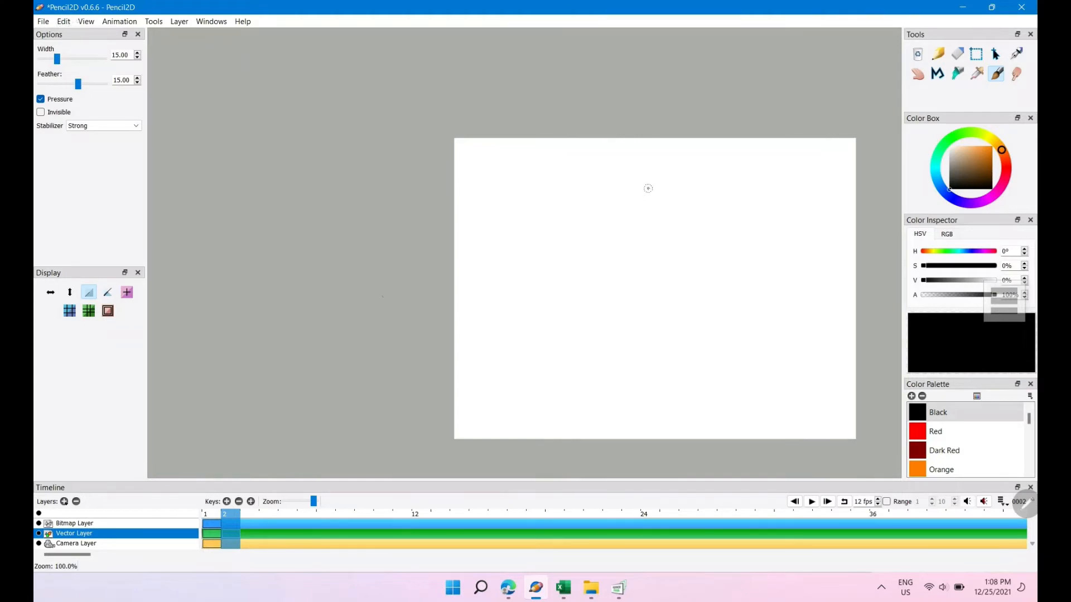
key(alt+v)
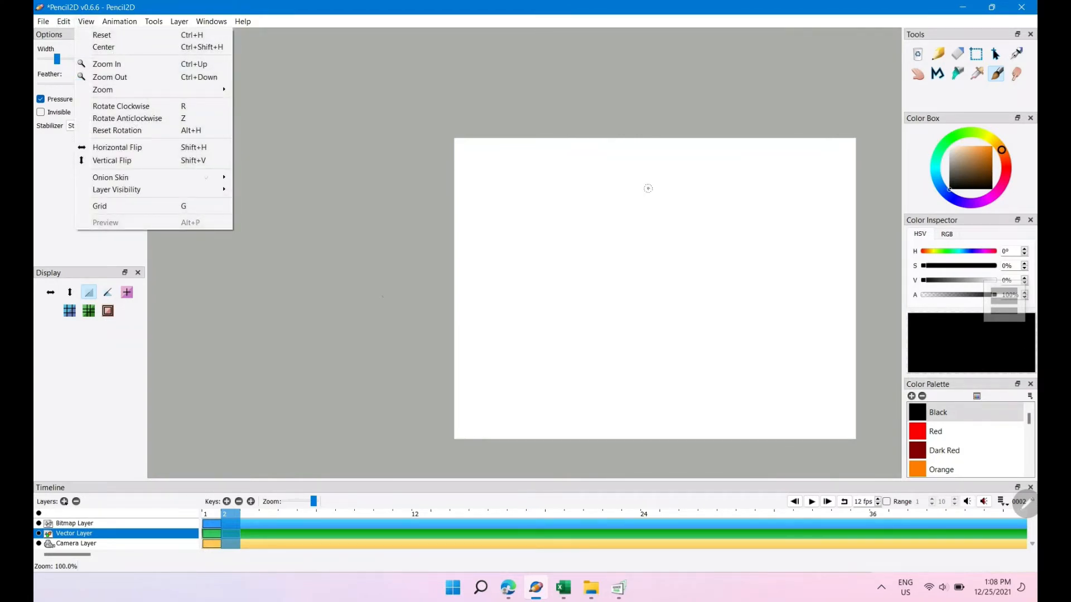
mouse_move(215, 175)
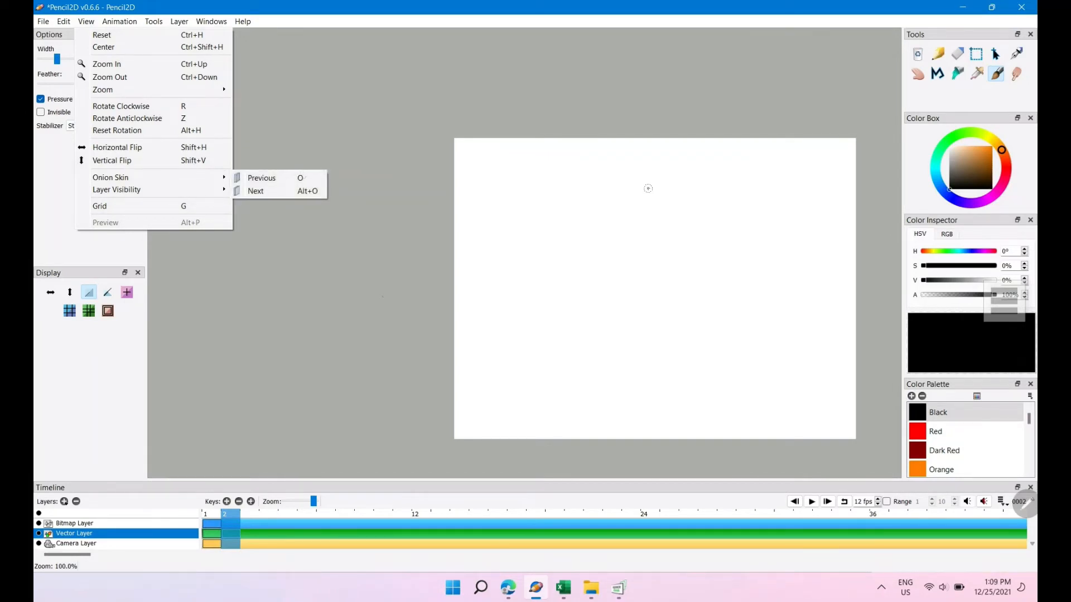
click(303, 177)
Step: Trace the onion-skinned circle with the Brush tool on frame 2 of the vector layer
scroll(648, 189, up, 2)
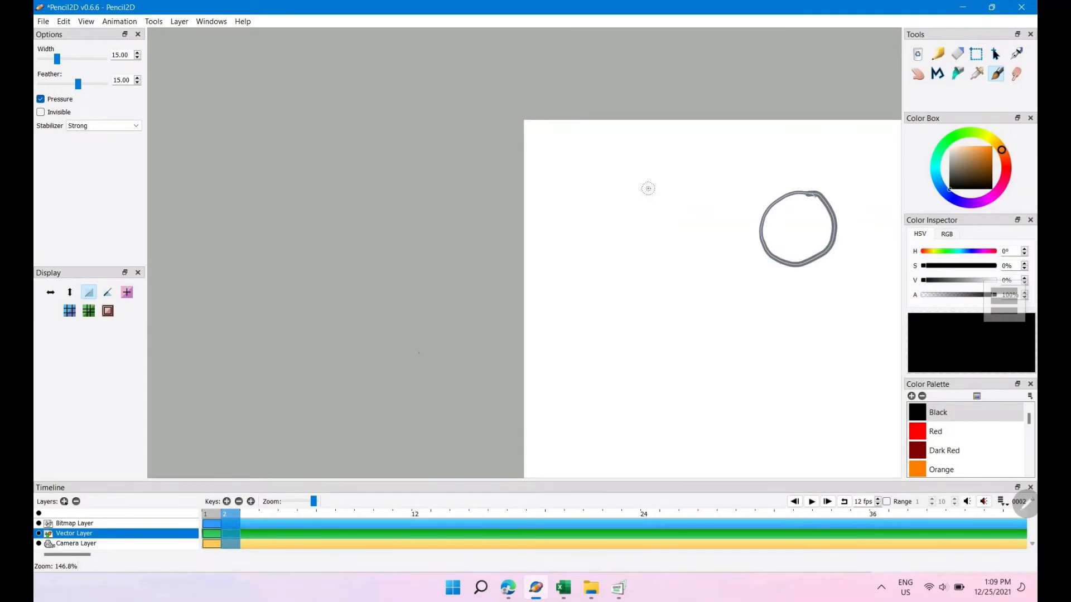
scroll(648, 189, up, 6)
scroll(648, 189, down, 8)
scroll(648, 188, up, 3)
scroll(782, 233, down, 4)
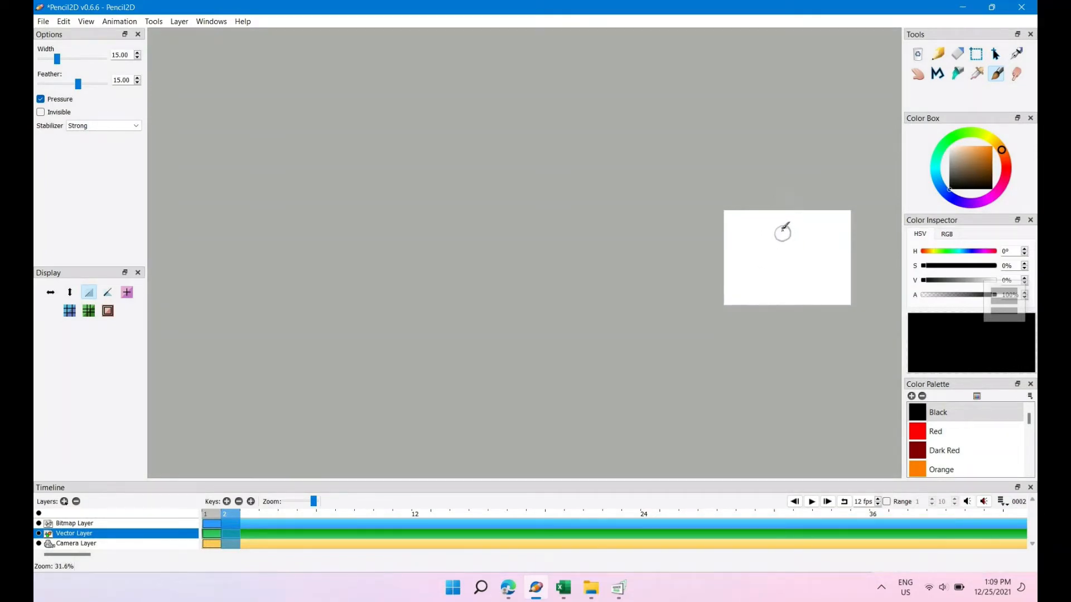
scroll(784, 268, up, 2)
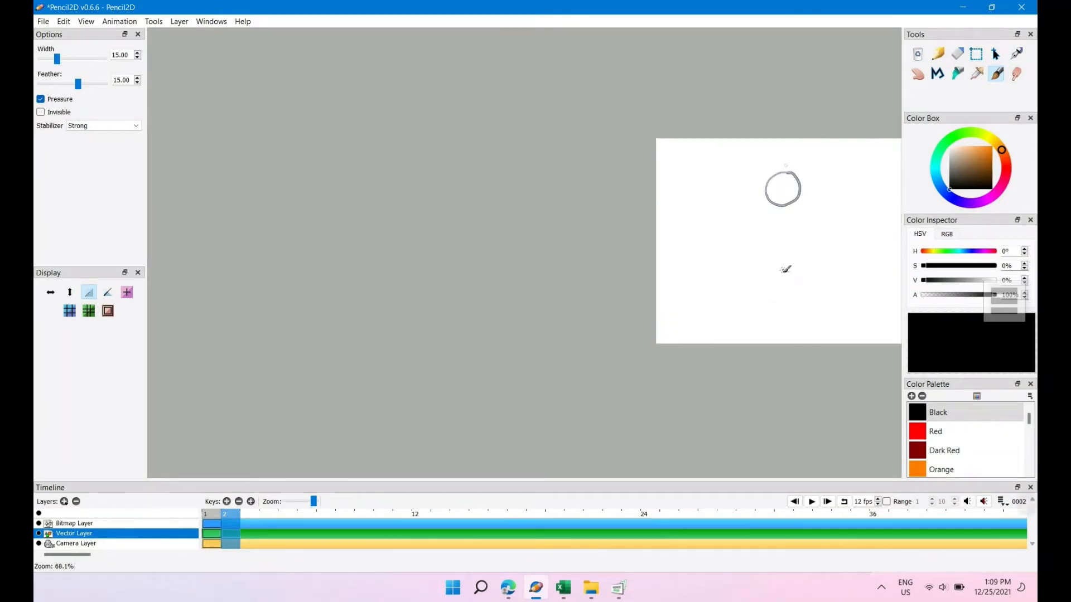
mouse_move(786, 174)
mouse_down()
mouse_move(768, 185)
mouse_move(781, 207)
mouse_move(787, 175)
mouse_up()
Step: Return to frame 1 and play the animation to compare the two circle drawings
key(comma)
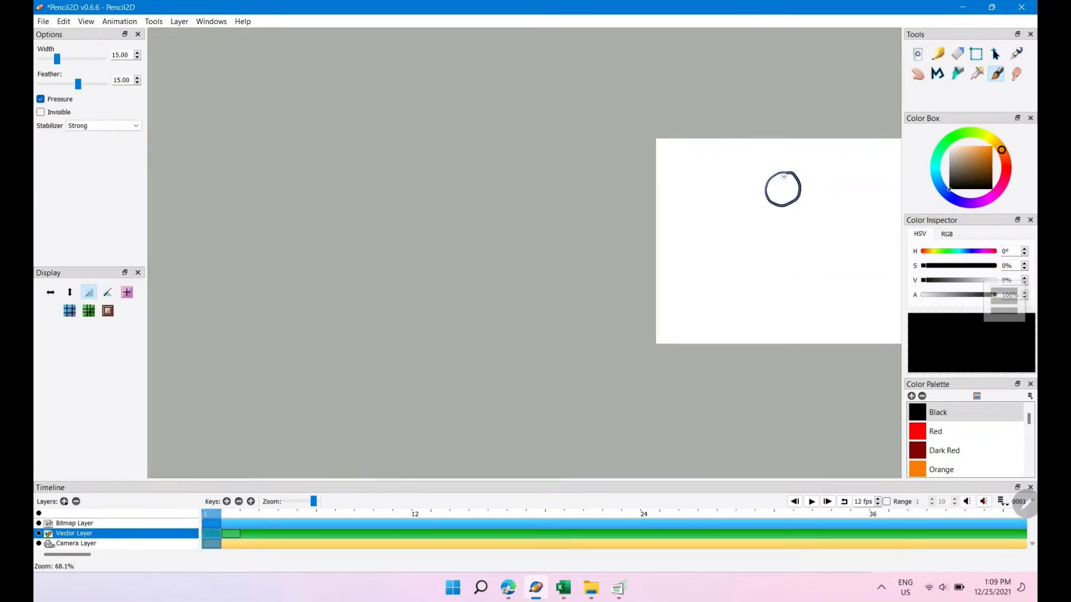
key(Return)
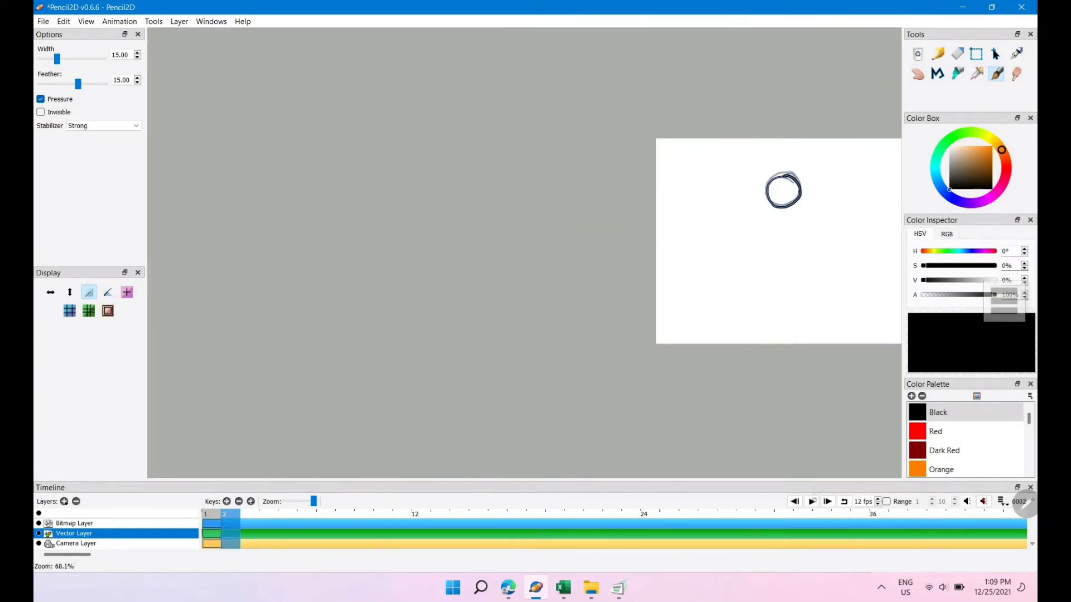
click(812, 501)
Step: Fill the circle on frame 2 with the Bucket tool and recolour it bright red with hue 8° and full saturation
key(k)
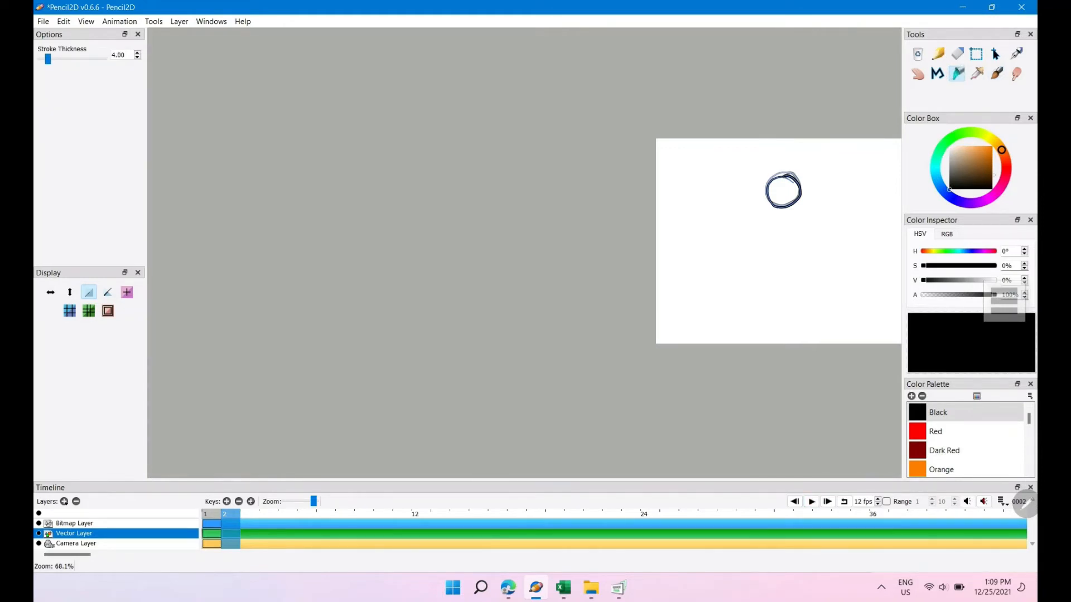
drag(1007, 158, 1007, 163)
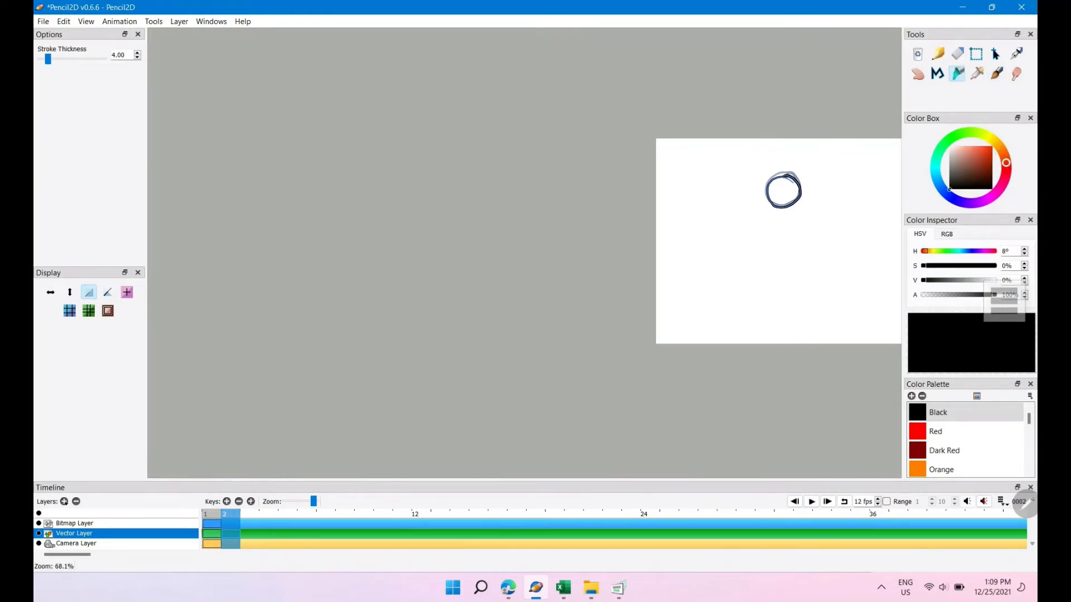
click(781, 188)
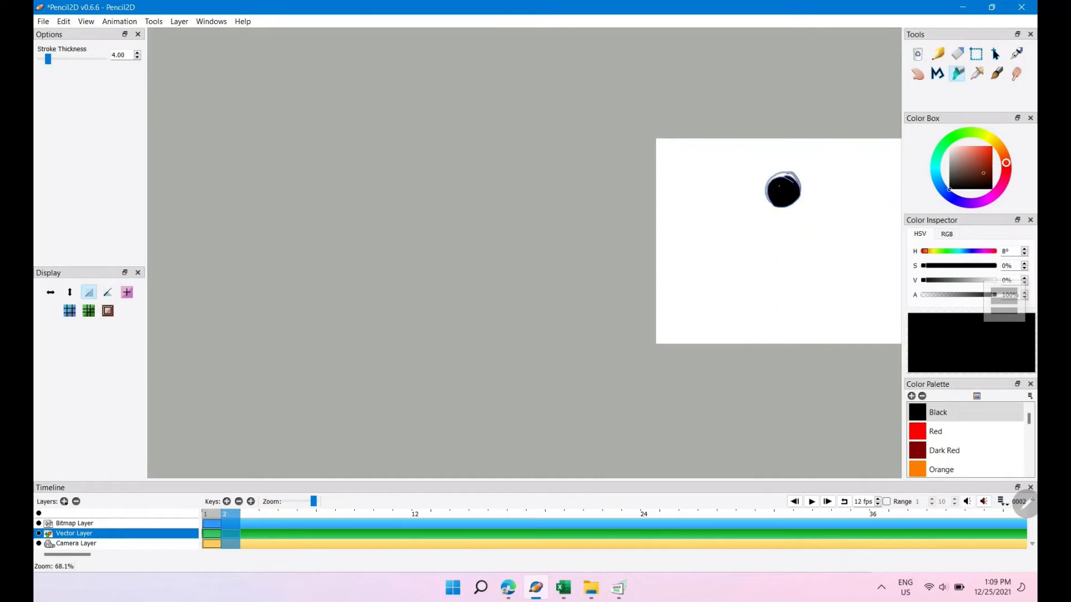
drag(960, 173, 999, 137)
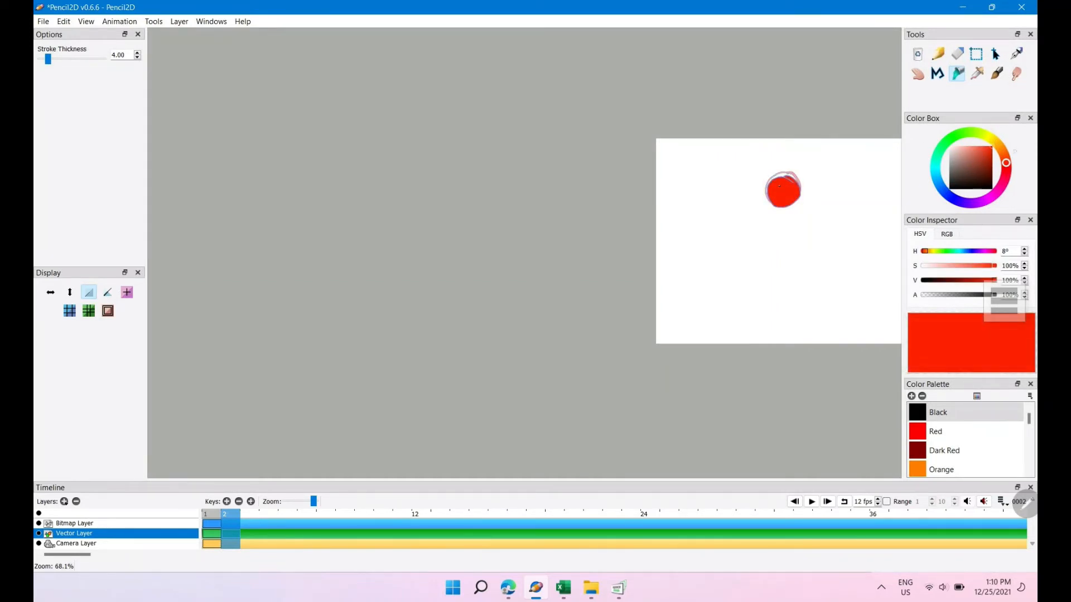
Step: Change the circle colour to amber with a hue of 41° and fill the frame 1 circle with it too
drag(1006, 162, 998, 144)
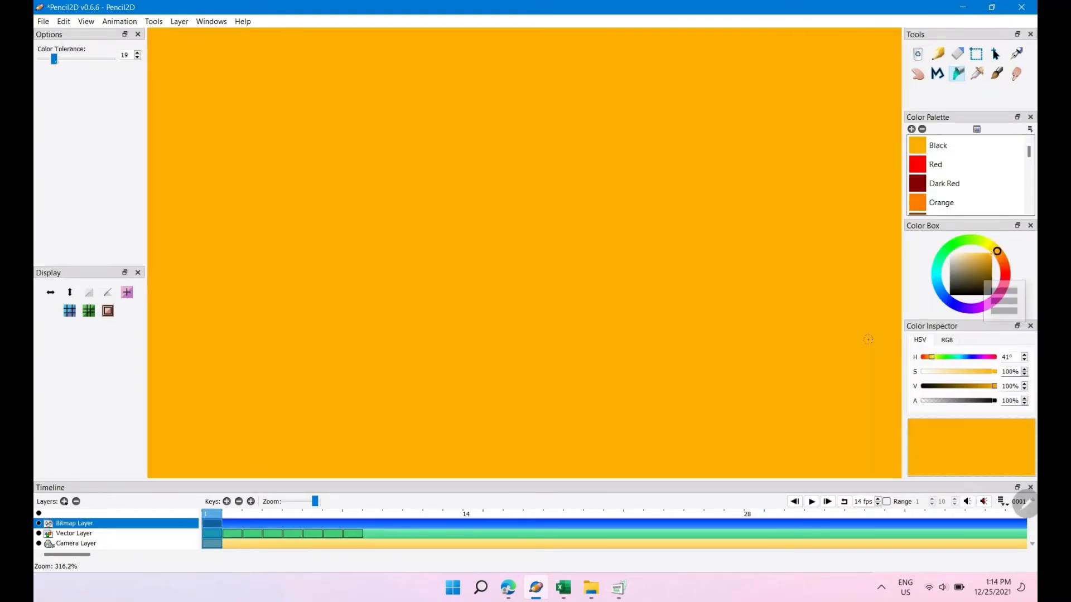
drag(58, 59, 58, 59)
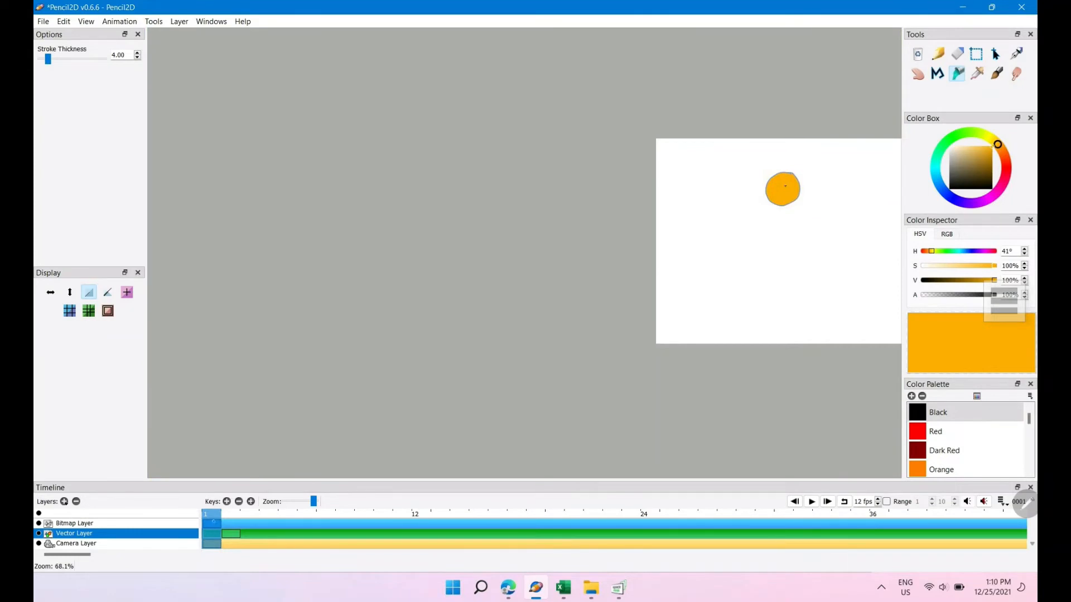
key(period)
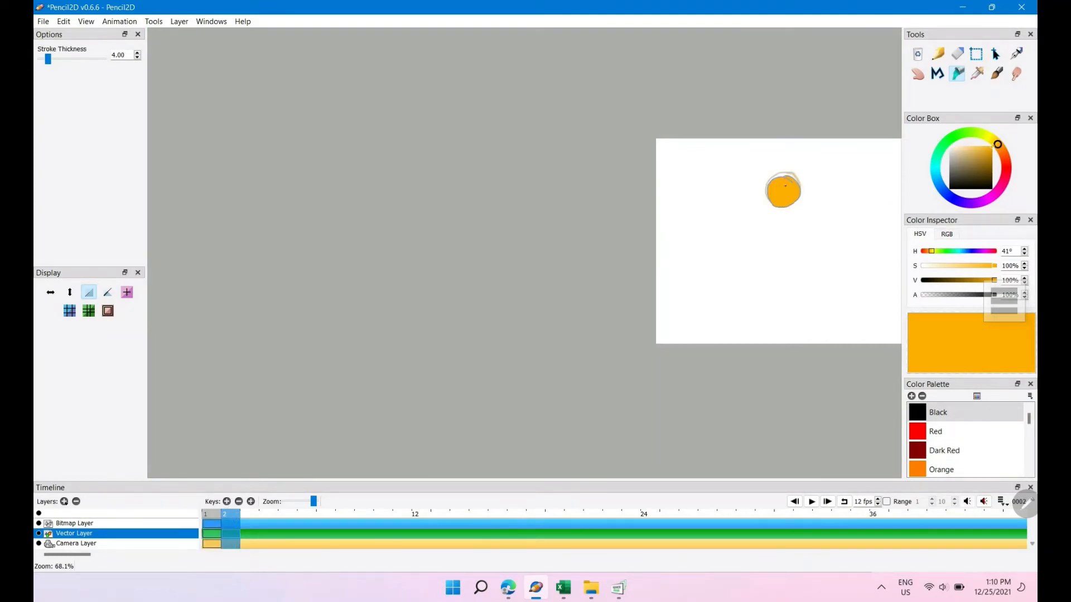
Step: Move to frame 3 of the vector layer and set the playback speed to 14 fps
key(period)
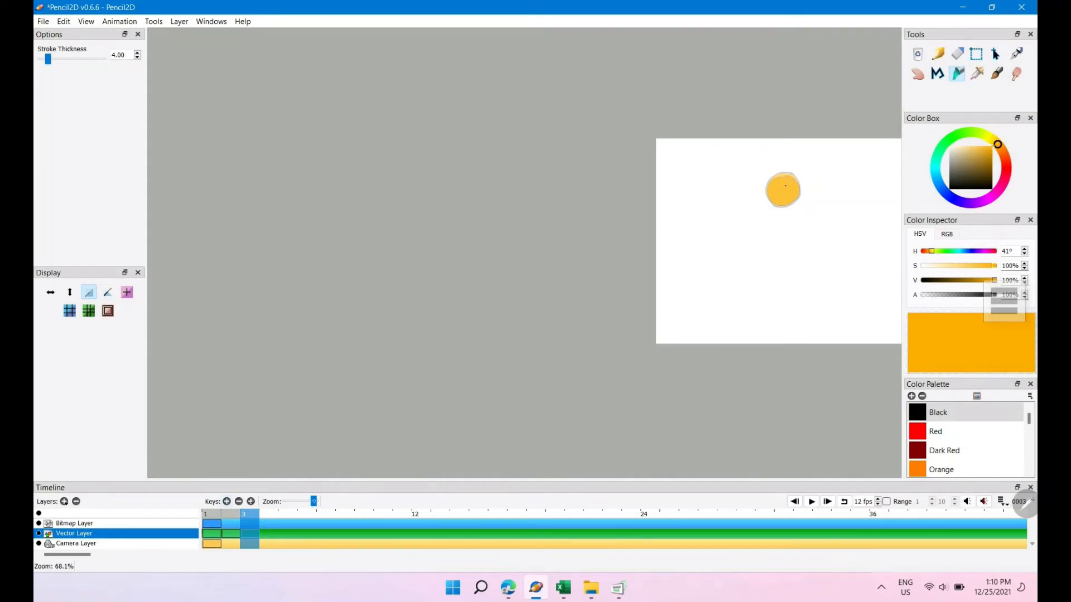
drag(322, 501, 328, 501)
click(878, 499)
click(878, 499)
Step: Paint a smaller amber-filled circle slightly below the onion-skinned one on frame 3, and play the animation
key(b)
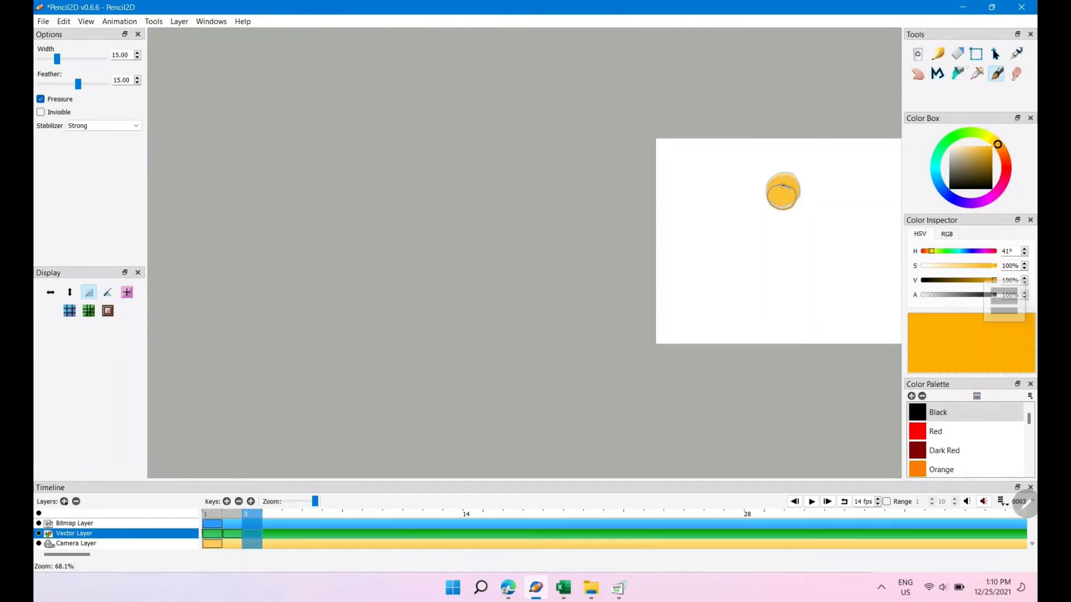
key(k)
click(777, 197)
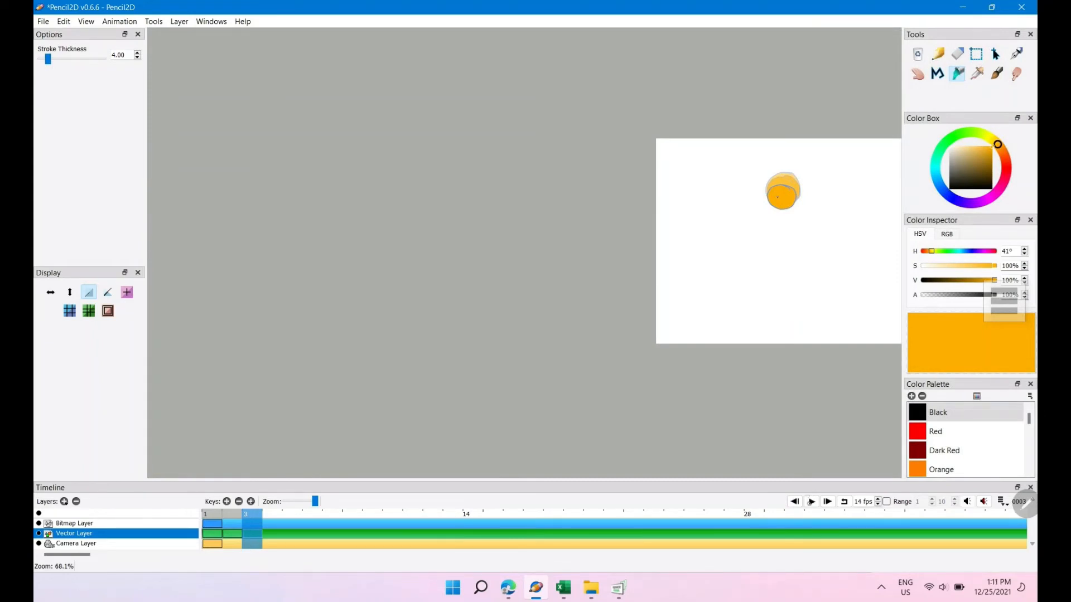
click(811, 502)
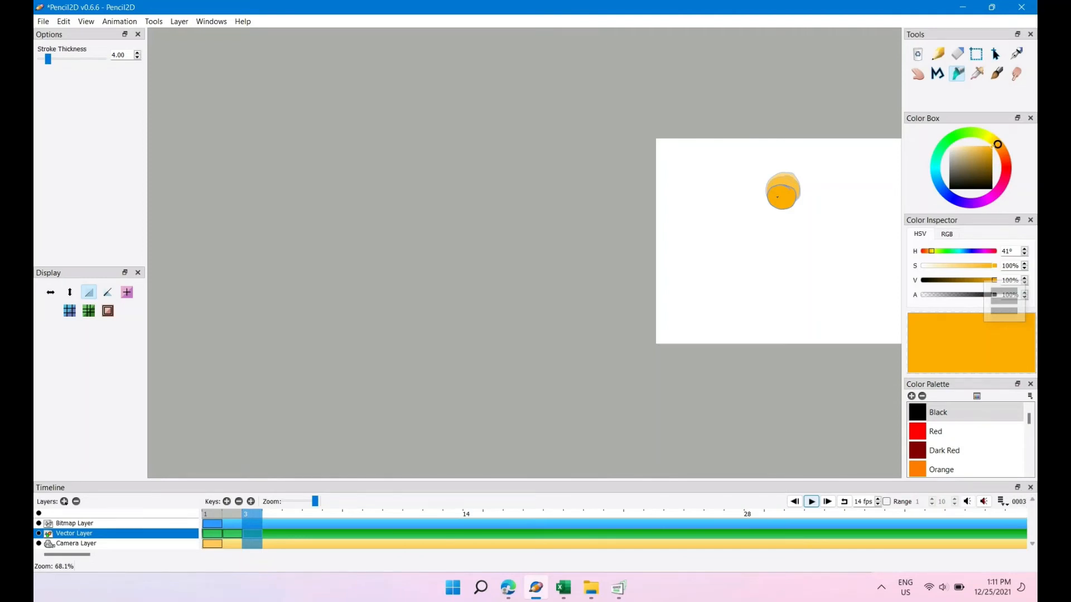
Step: Pan the canvas with the Hand tool so the whole white page is in view
key(h)
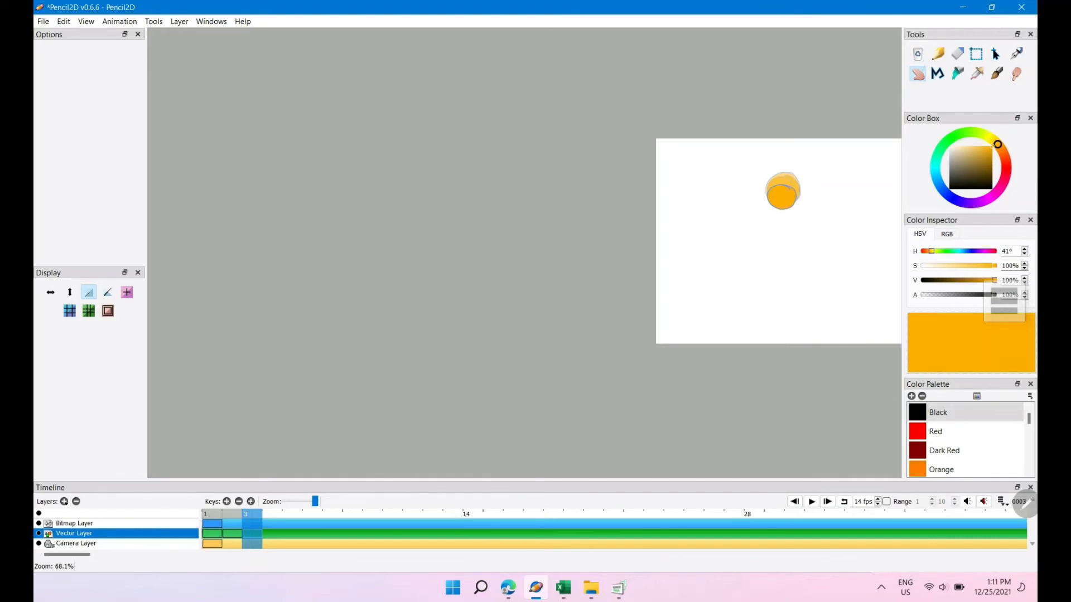
drag(899, 269, 798, 304)
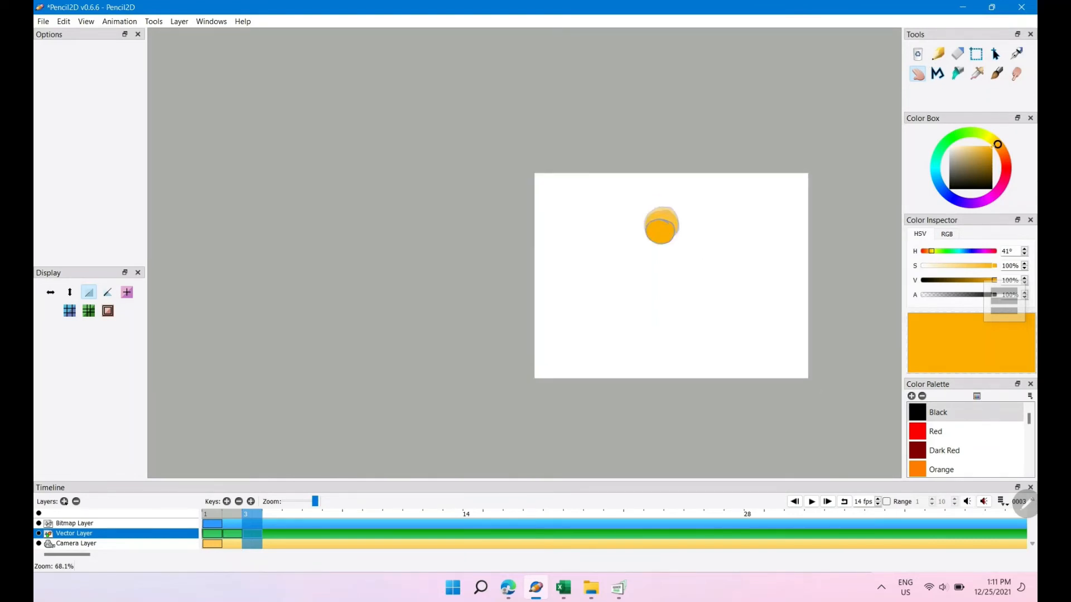
mouse_move(671, 276)
mouse_down()
mouse_move(636, 331)
mouse_move(653, 280)
mouse_move(671, 329)
mouse_move(634, 289)
mouse_up()
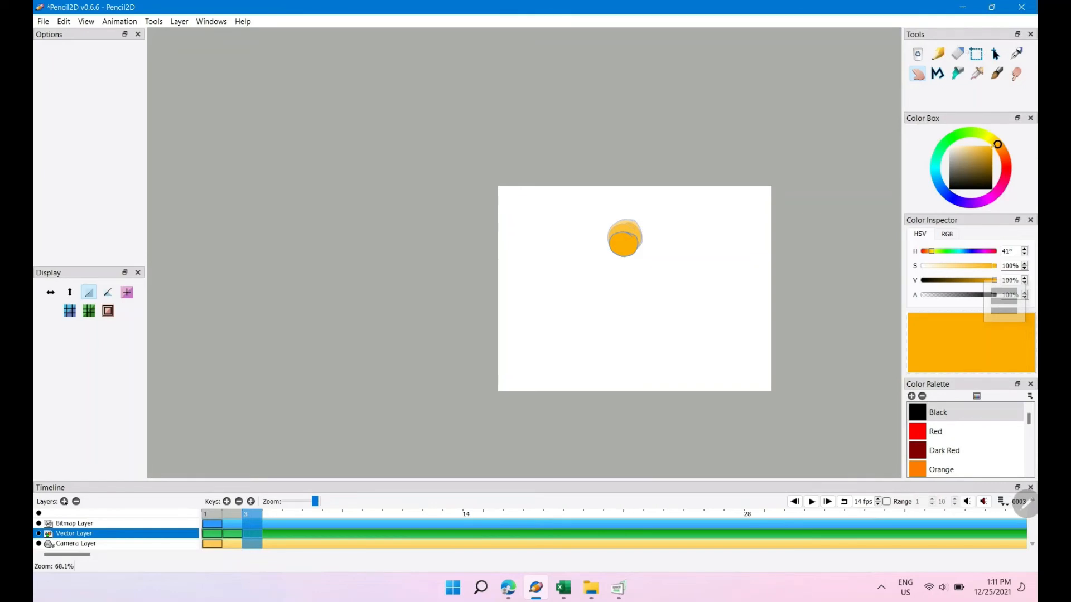
Step: Box-select the frame 3 circle with the Select tool and clear the selection
key(v)
drag(580, 207, 689, 293)
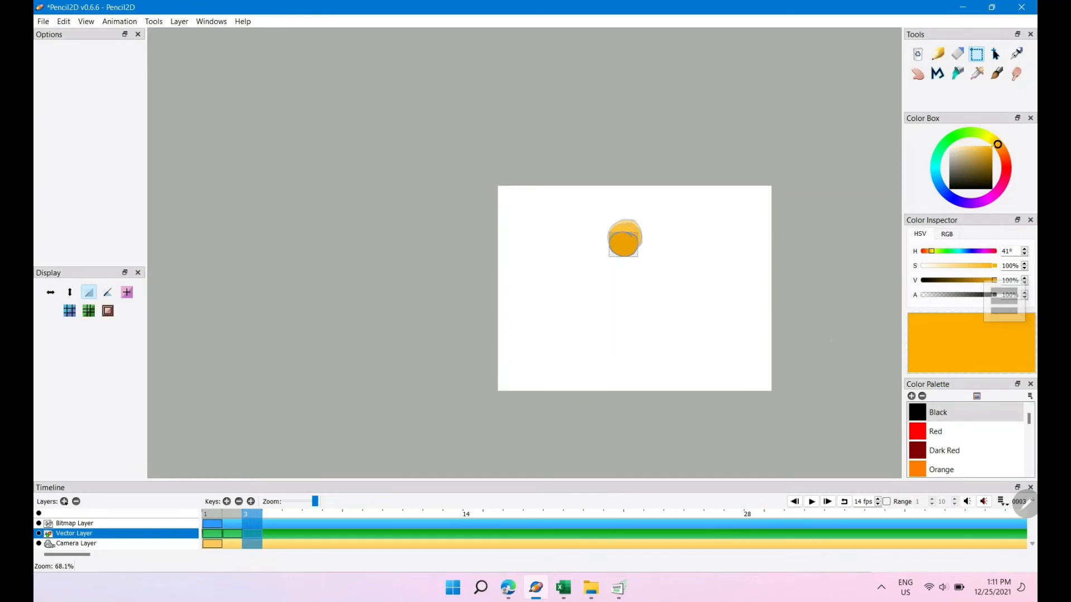
key(Escape)
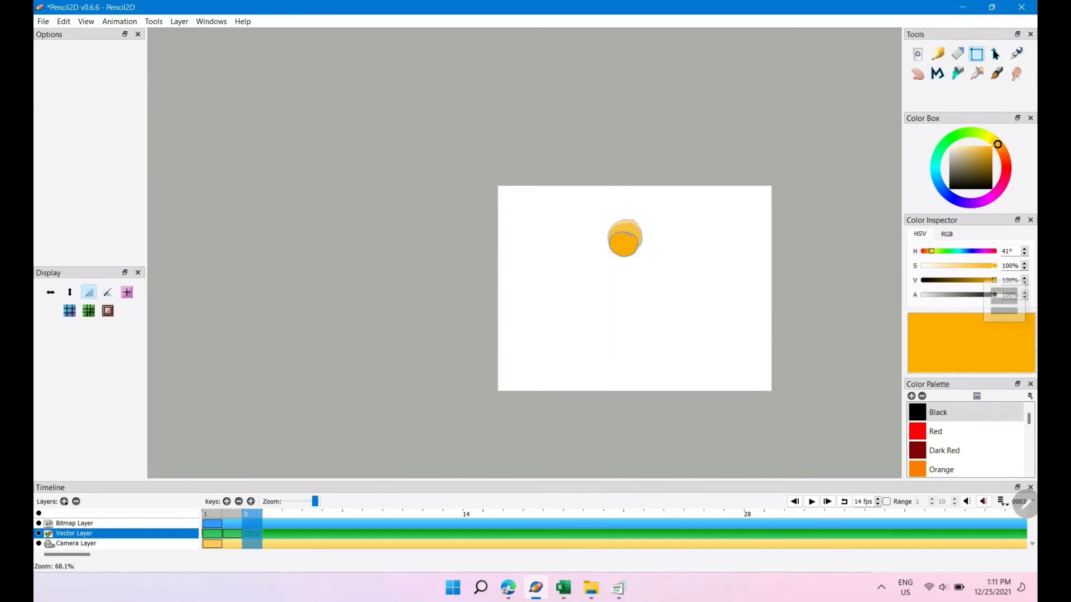
Step: Show the curve points of the frame 3 circle with the Smudge tool and deselect them
key(a)
click(622, 240)
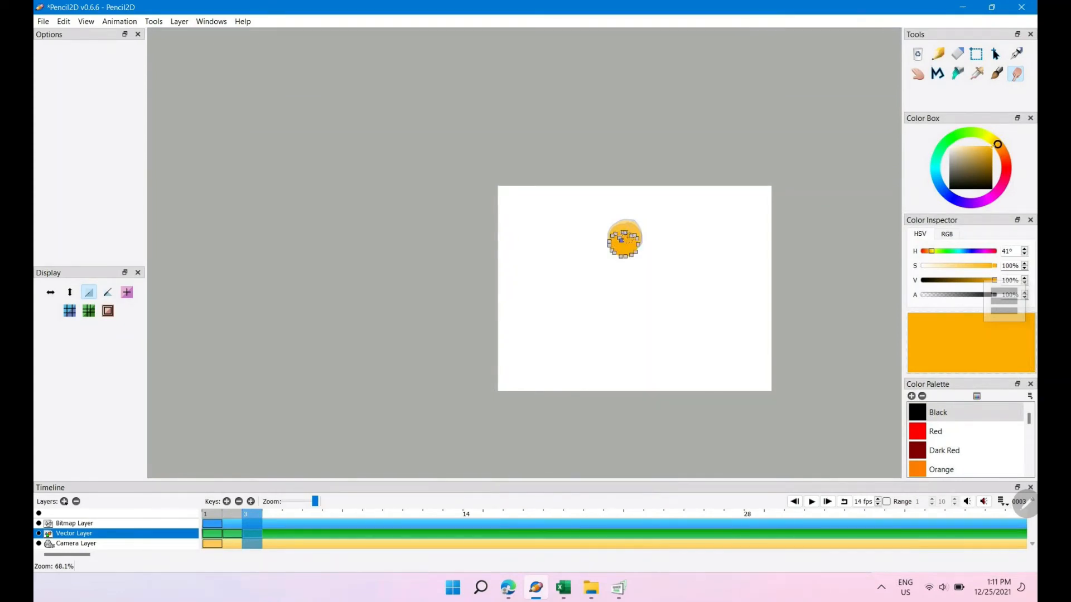
click(748, 305)
scroll(619, 253, up, 5)
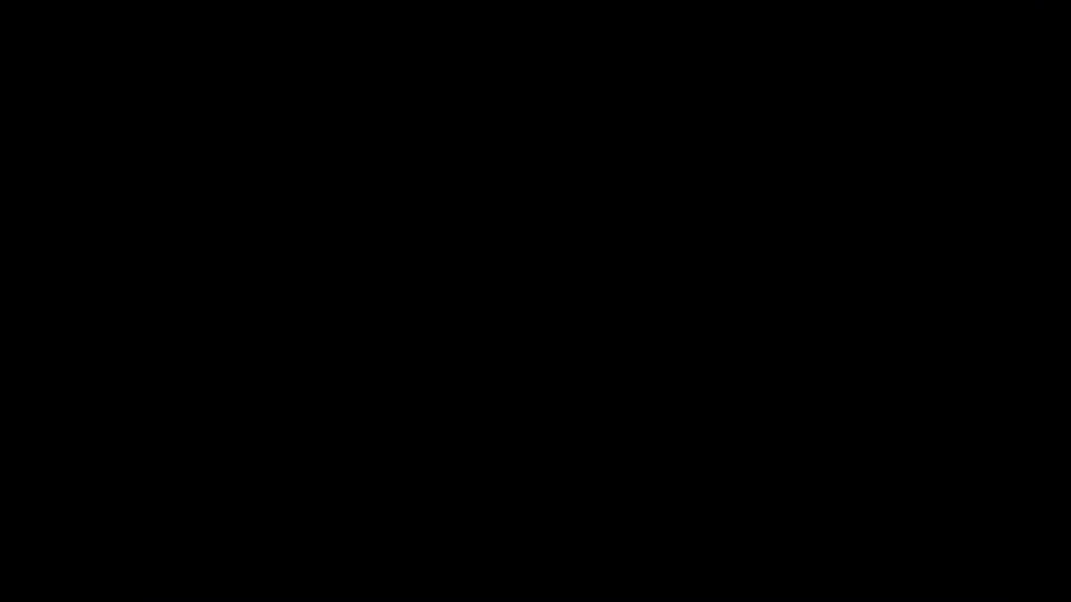
Step: Dock the Color Palette above the Color Box and activate the Eyedropper tool
drag(971, 384, 982, 120)
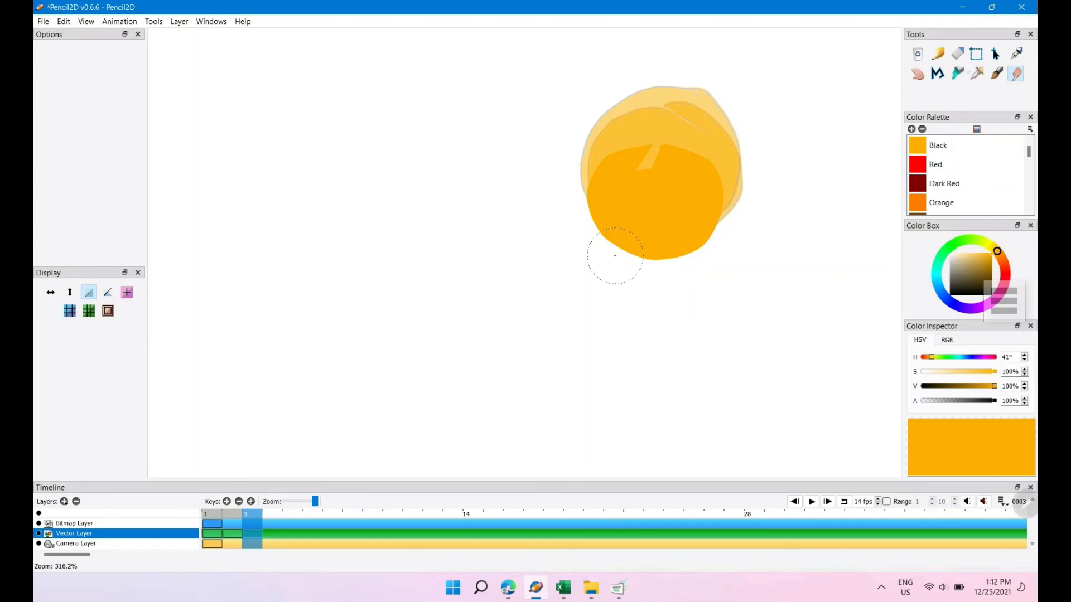
key(i)
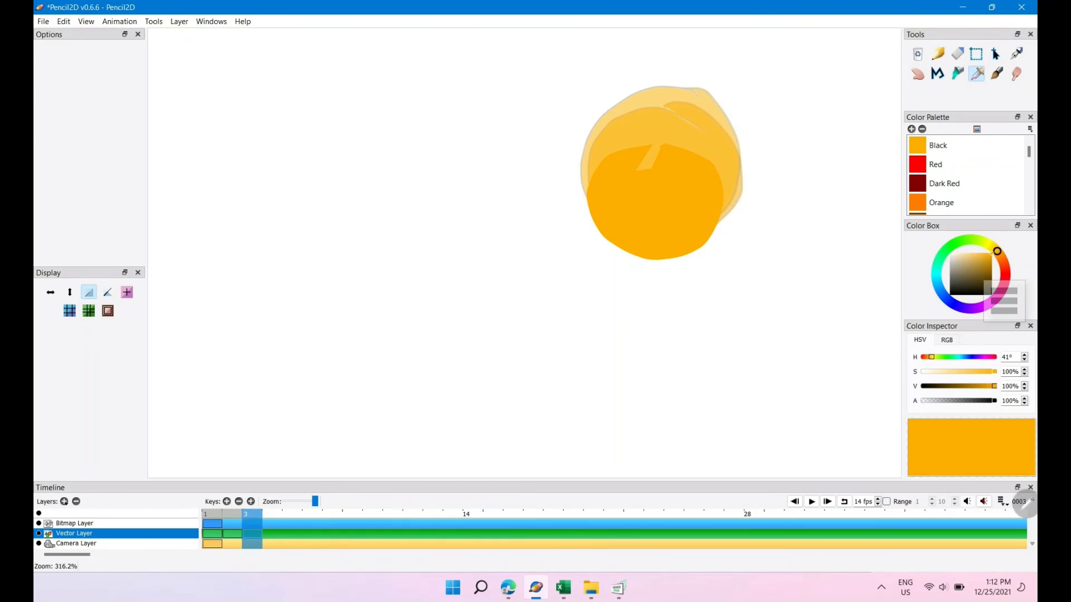
Step: Brush a tall, pointed-bottom oval below the onion-skinned circles on frame 4 and fill it with amber
key(Right)
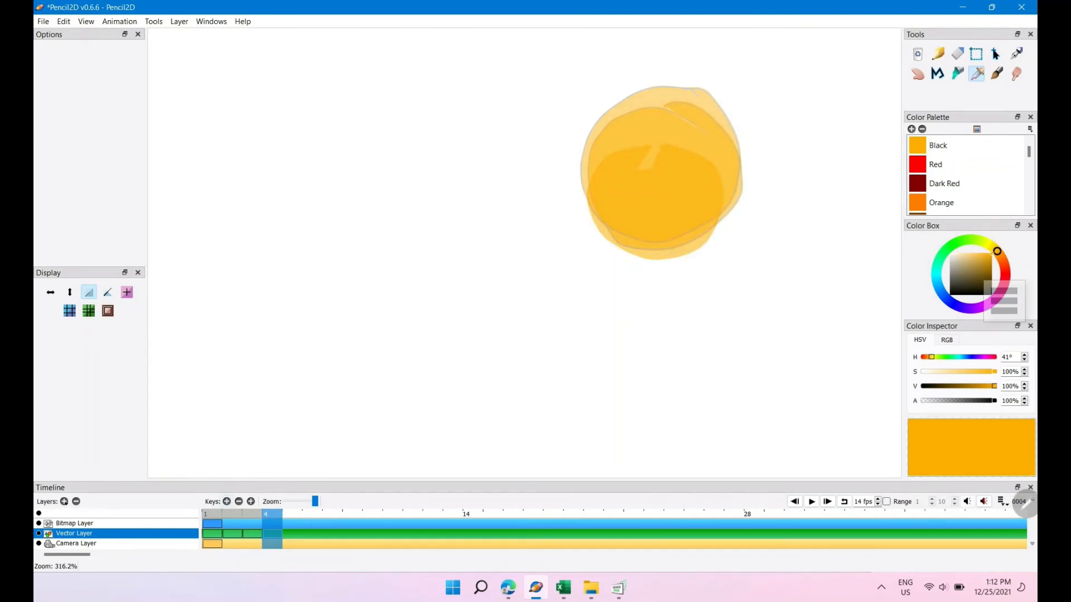
key(b)
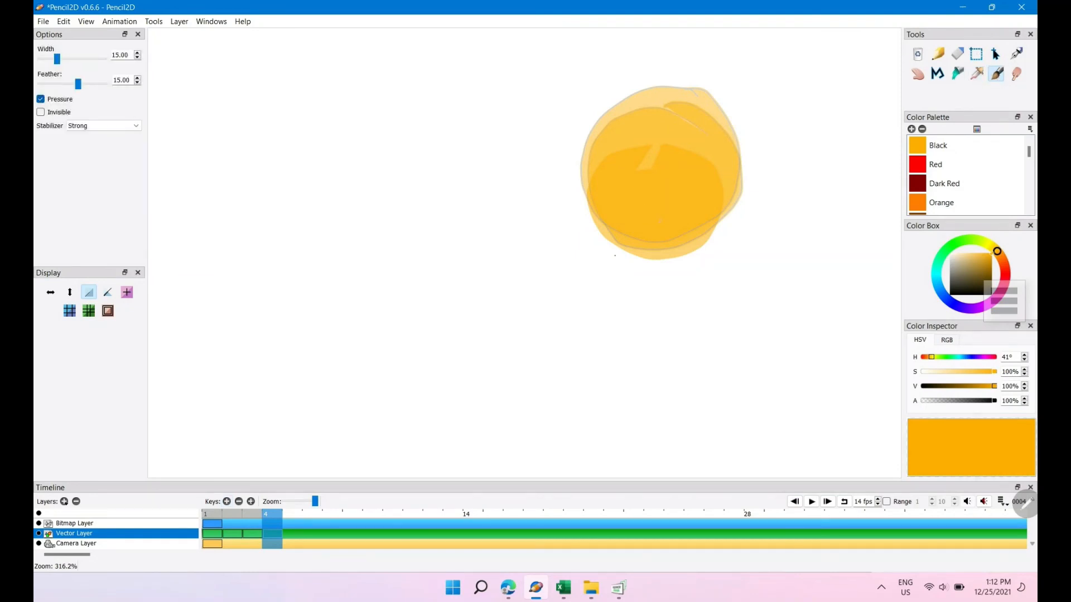
mouse_move(668, 197)
mouse_down()
mouse_move(614, 207)
mouse_move(600, 284)
mouse_move(621, 332)
mouse_move(681, 373)
mouse_move(712, 335)
mouse_move(715, 251)
mouse_move(693, 209)
mouse_move(638, 199)
mouse_up()
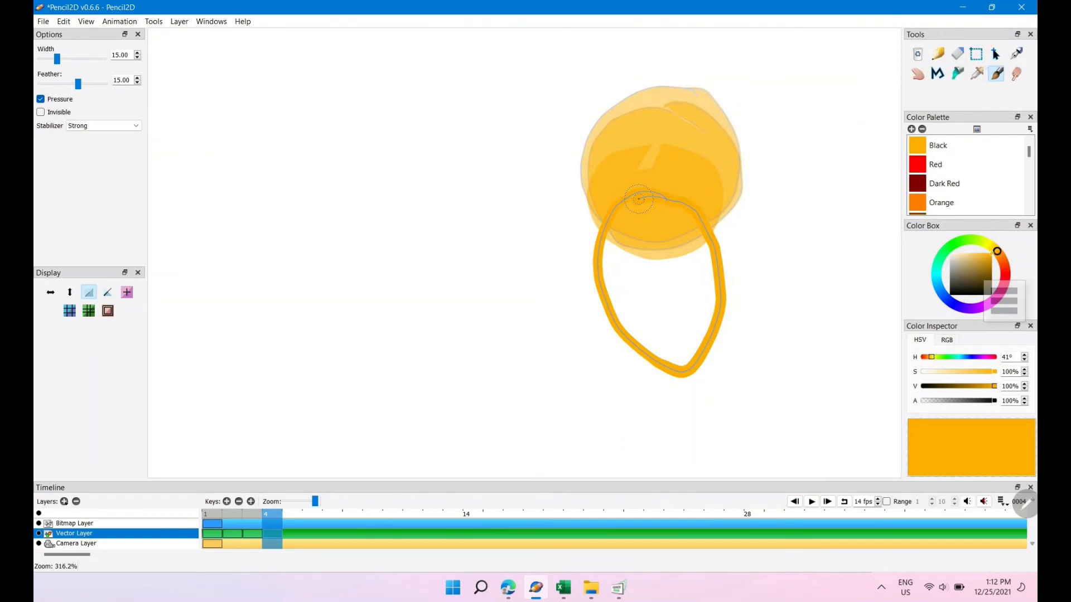
key(k)
click(656, 277)
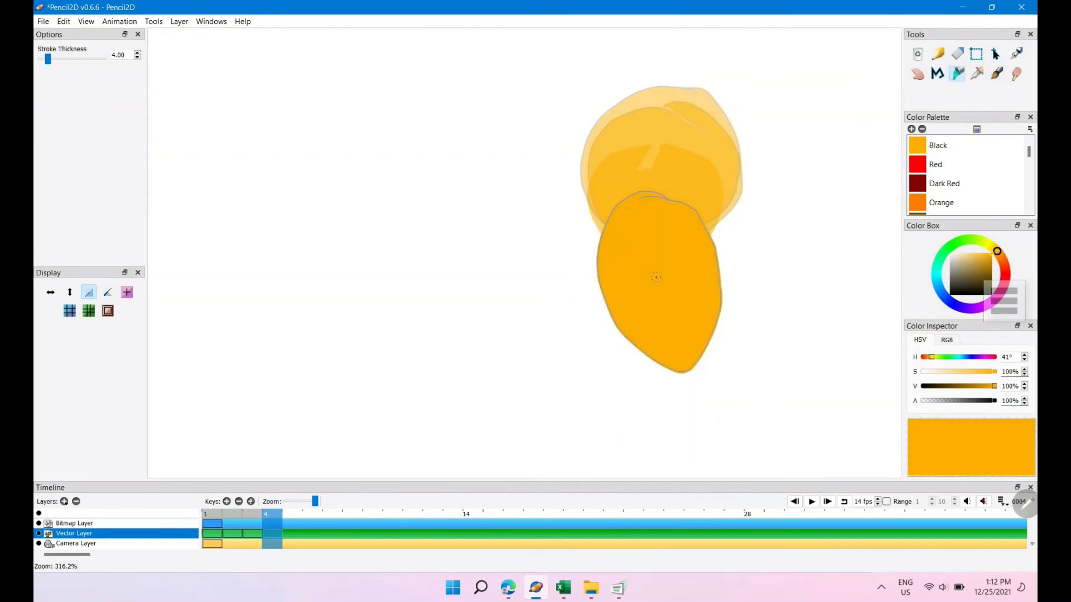
Step: Paint the ball's successive amber shapes on frames 5 to 8 of the vector layer and play the animation
key(period)
key(p)
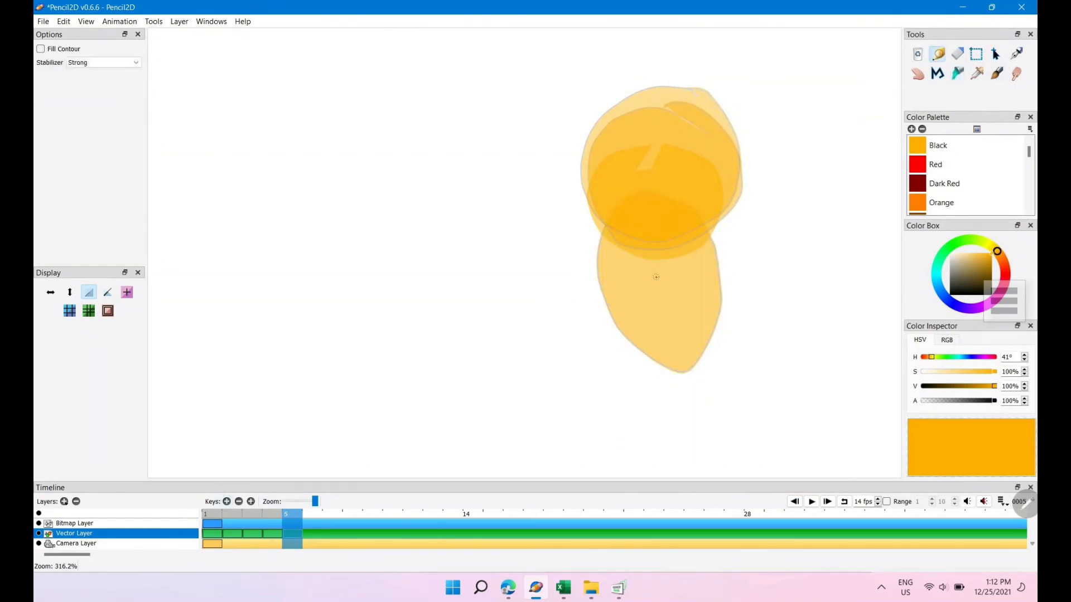
key(b)
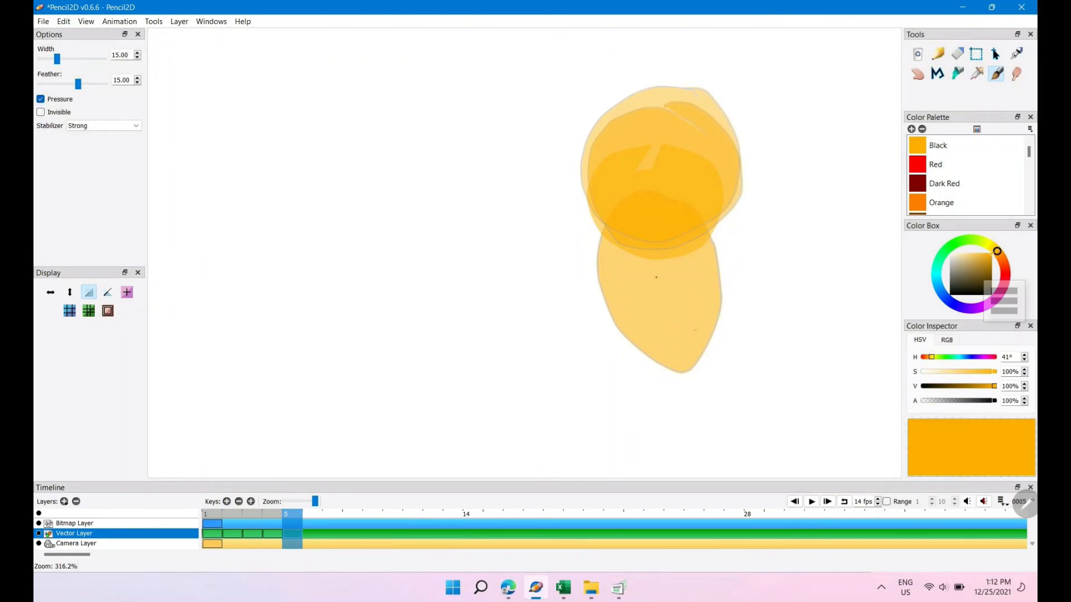
mouse_move(691, 298)
mouse_down()
mouse_move(641, 302)
mouse_move(603, 359)
mouse_move(753, 335)
mouse_move(678, 299)
mouse_up()
key(Return)
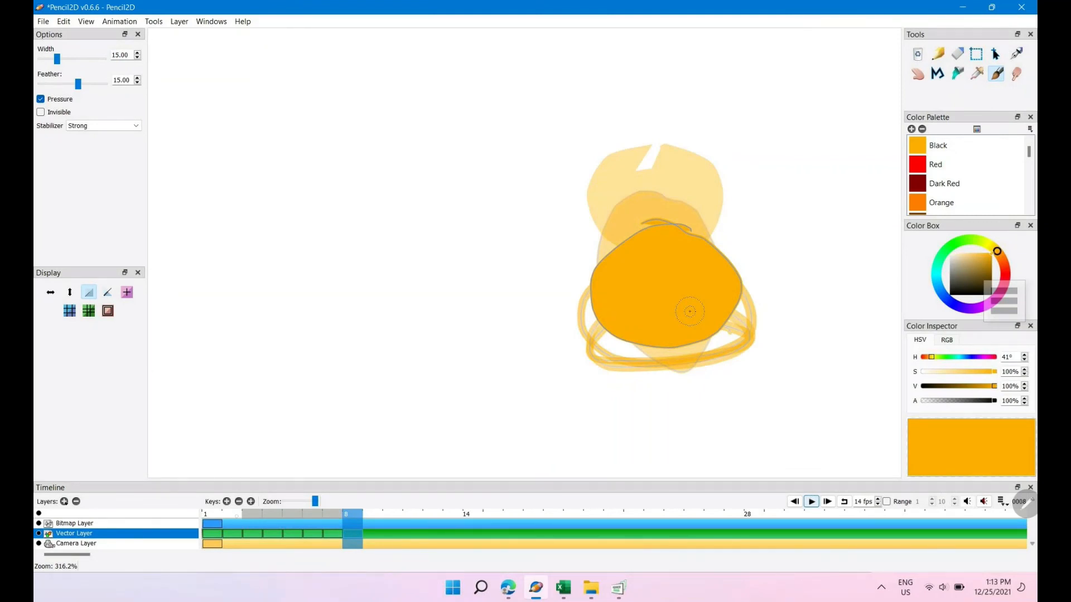
Step: Select frame 1 of the Bitmap Layer and flood the canvas with amber using the Bucket tool
click(212, 523)
drag(352, 533, 210, 536)
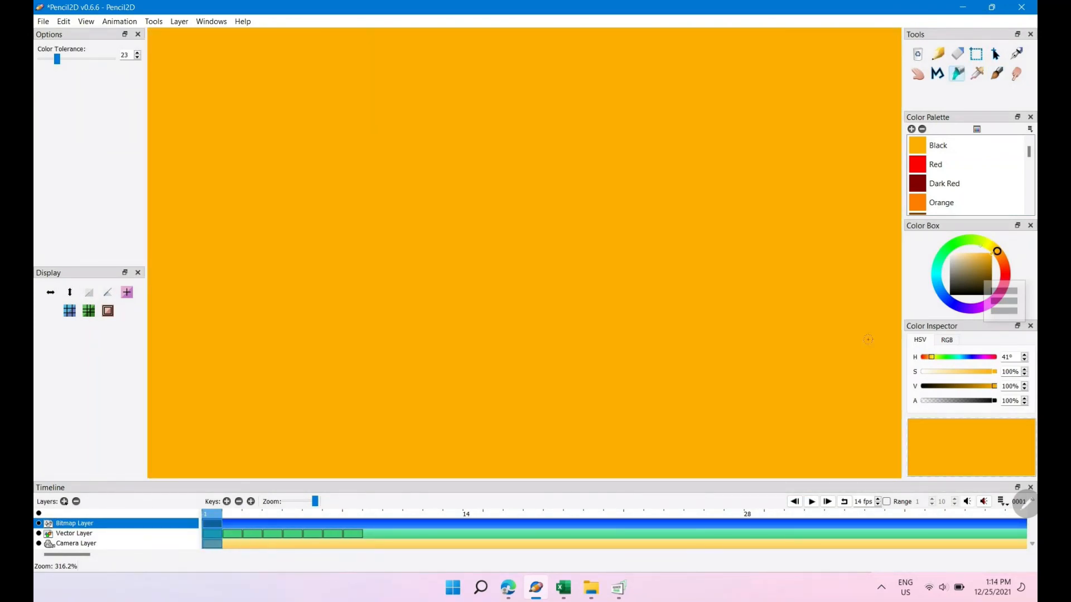
Step: Change the drawing colour to pure red and then to the Dark Red swatch, and play the animation
drag(997, 251, 1005, 274)
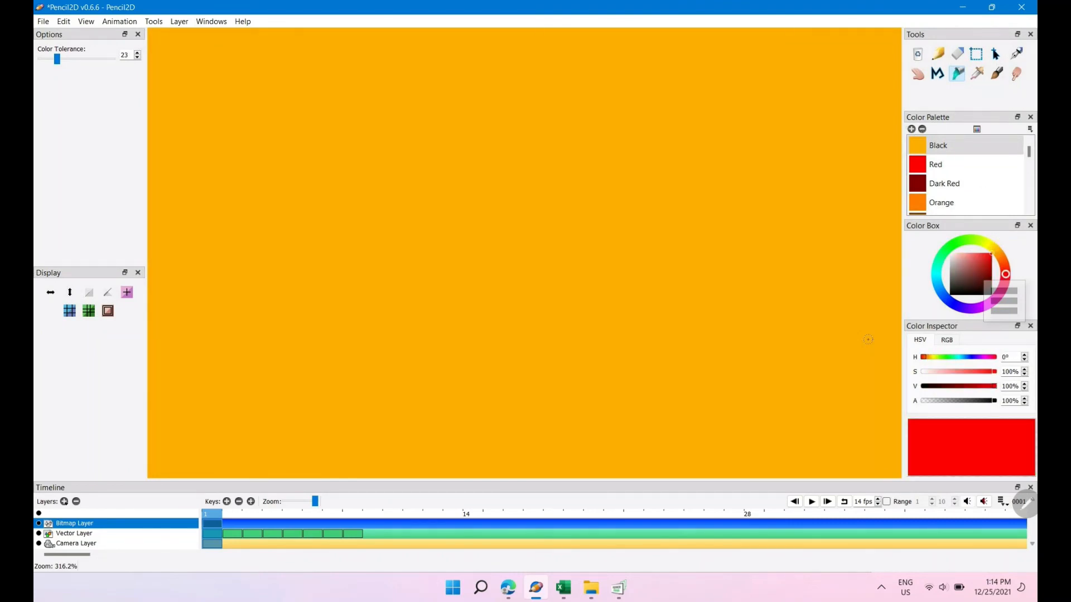
click(938, 163)
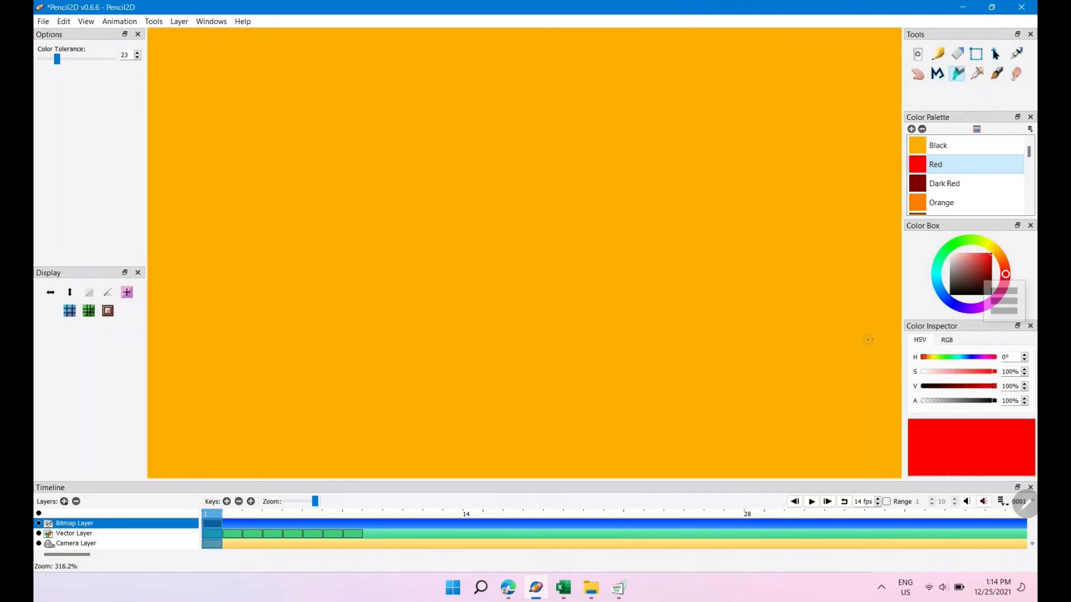
click(942, 183)
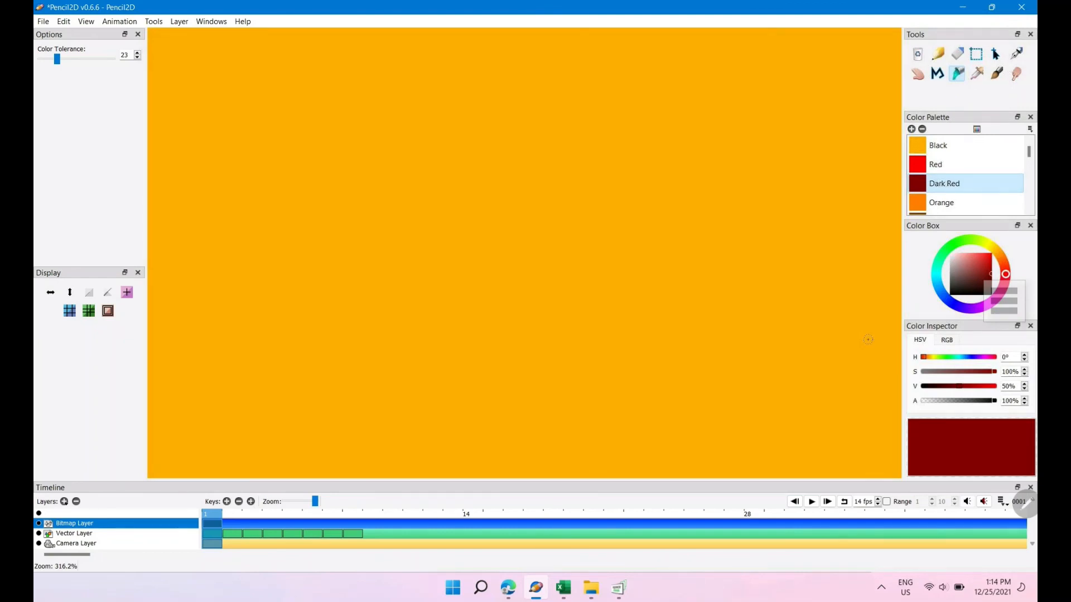
key(Return)
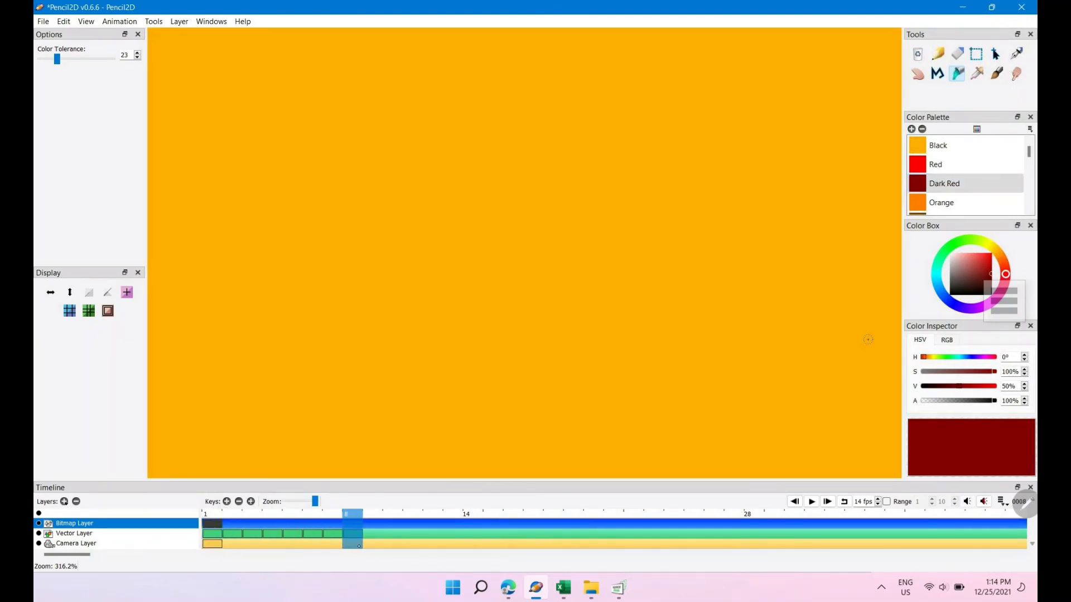